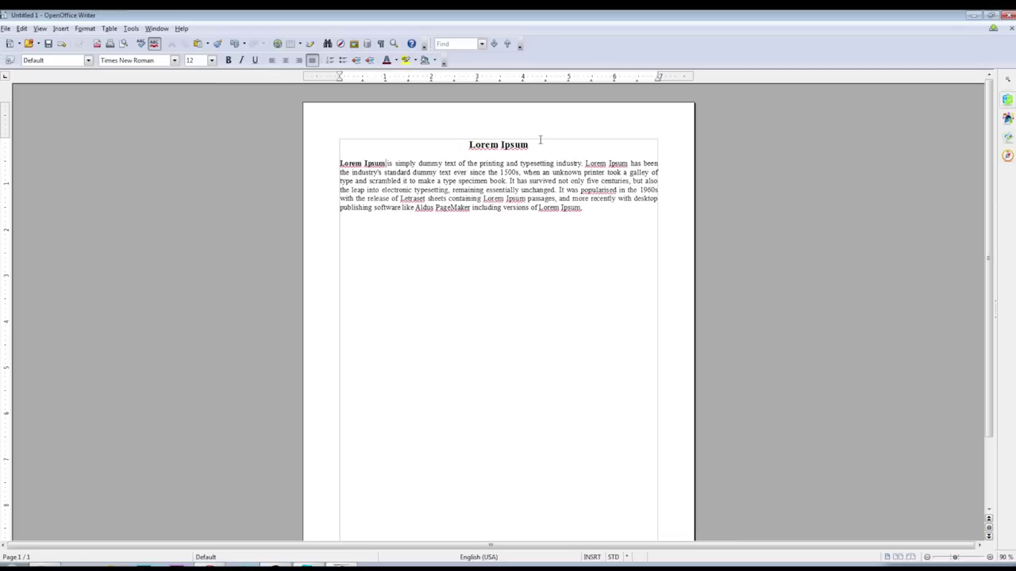
Step: Change the font of the 'Lorem Ipsum' heading to Aharoni and reselect the heading
{"action": "left_click_drag", "start_coordinate": [537, 143], "coordinate": [466, 147]}
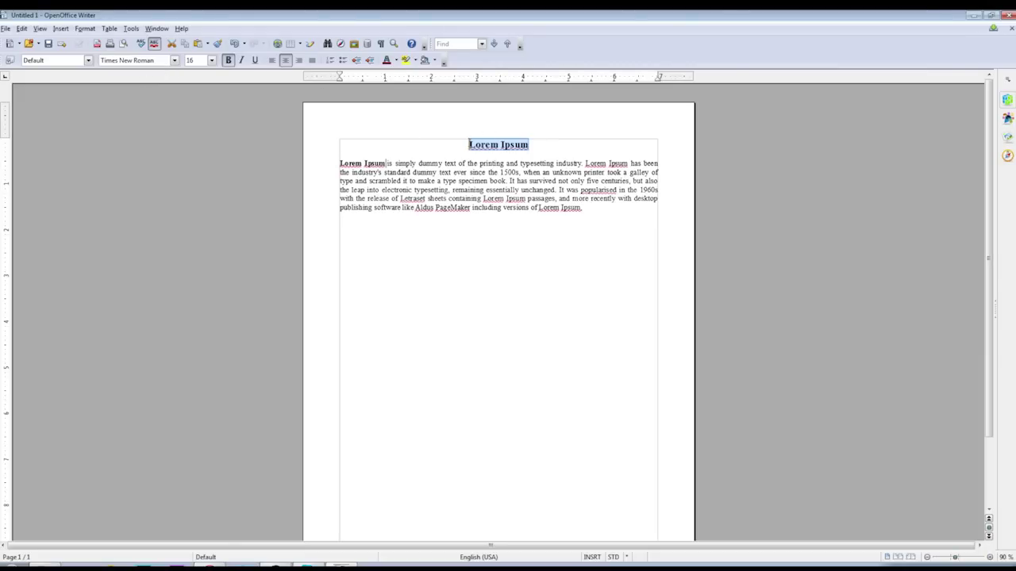
{"action": "left_click", "coordinate": [174, 60]}
{"action": "scroll", "coordinate": [185, 119], "scroll_direction": "down", "scroll_amount": 2}
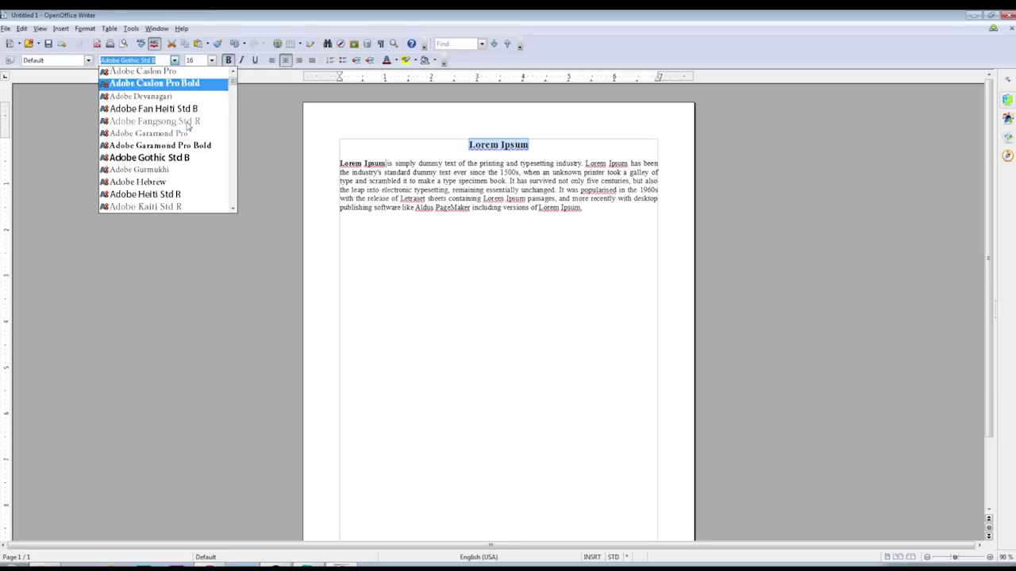
{"action": "scroll", "coordinate": [188, 140], "scroll_direction": "down", "scroll_amount": 2}
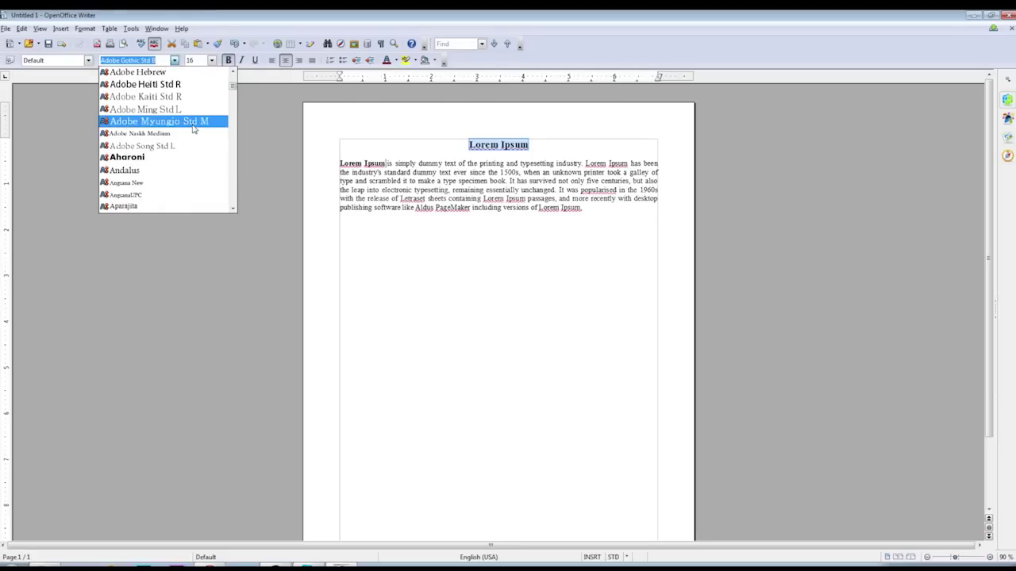
{"action": "scroll", "coordinate": [193, 133], "scroll_direction": "down", "scroll_amount": 1}
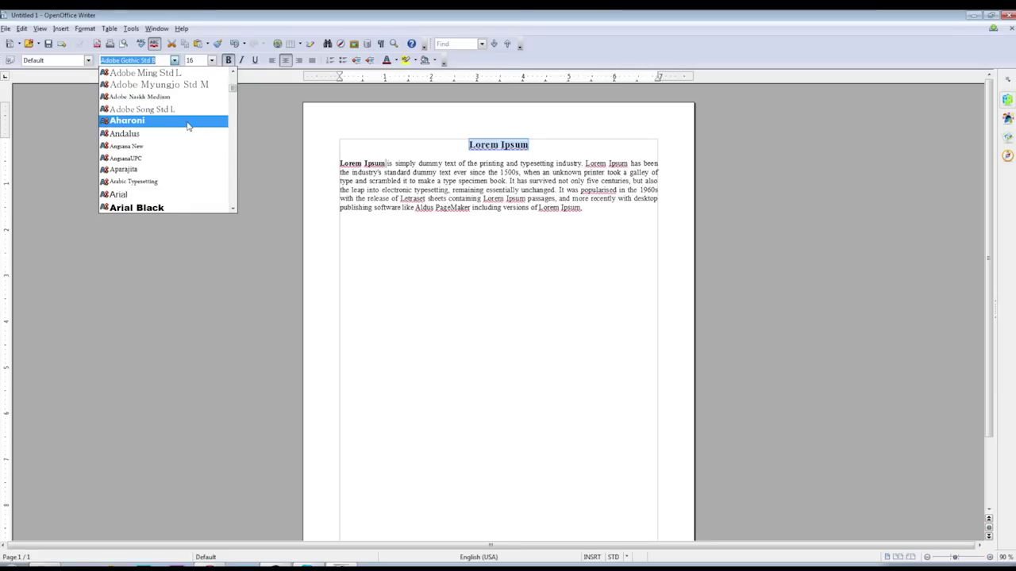
{"action": "left_click", "coordinate": [188, 121]}
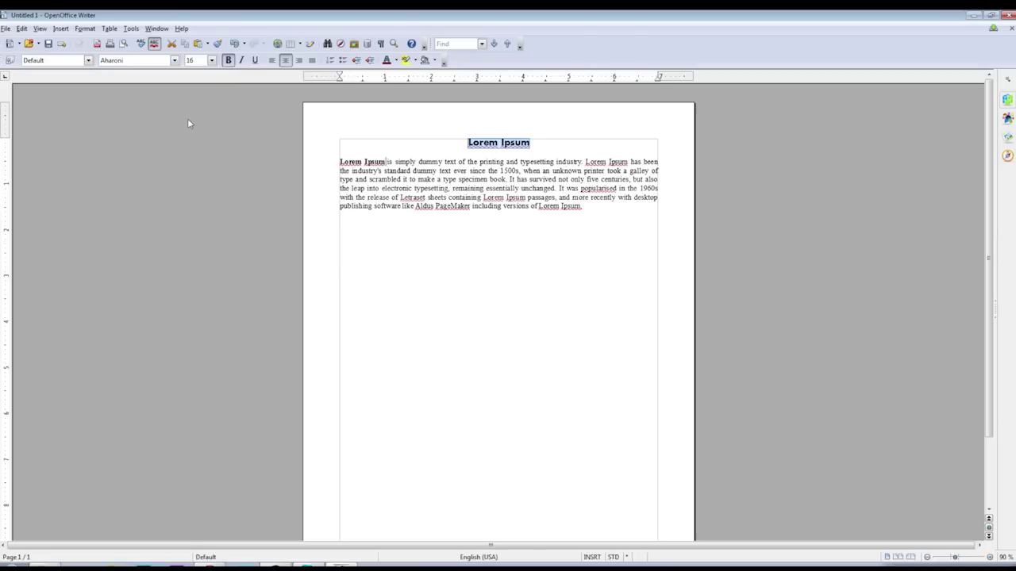
{"action": "left_click", "coordinate": [383, 153]}
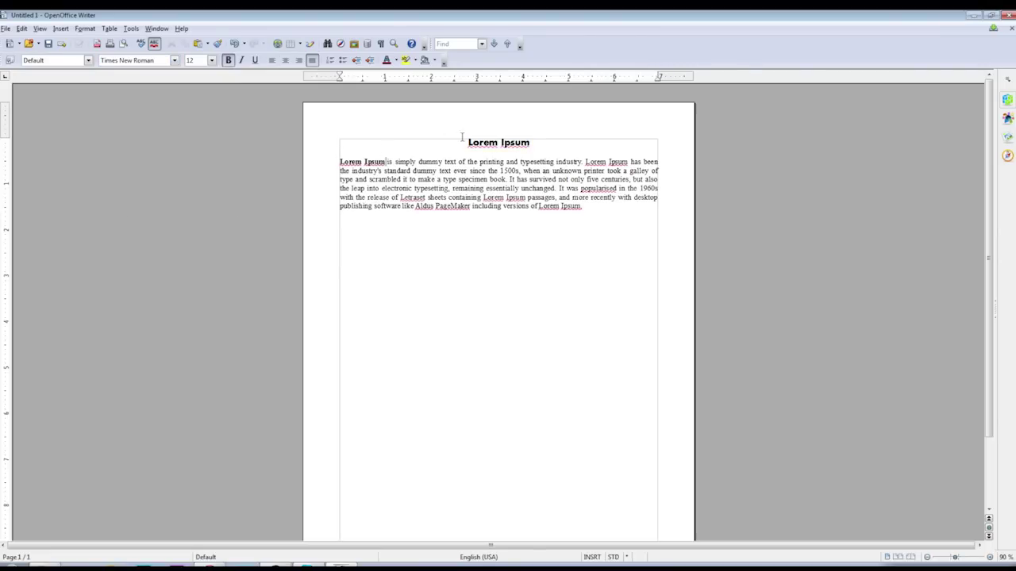
{"action": "left_click_drag", "start_coordinate": [465, 142], "coordinate": [534, 142]}
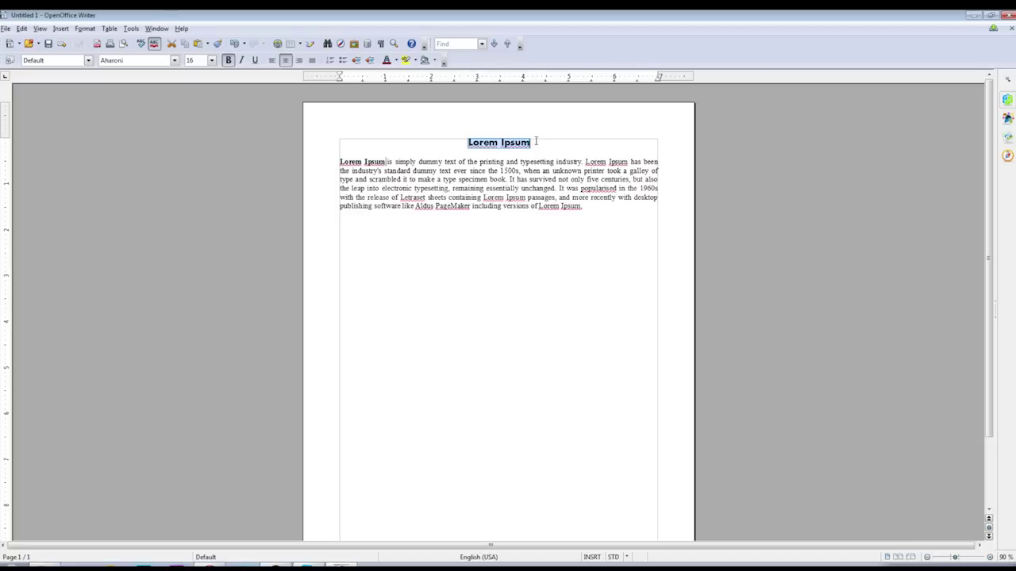
Step: Set the Aharoni 'Lorem Ipsum' heading to a font size of 20 pt
{"action": "left_click", "coordinate": [537, 141]}
{"action": "left_click_drag", "start_coordinate": [546, 143], "coordinate": [459, 143]}
{"action": "left_click", "coordinate": [212, 62]}
{"action": "left_click", "coordinate": [199, 132]}
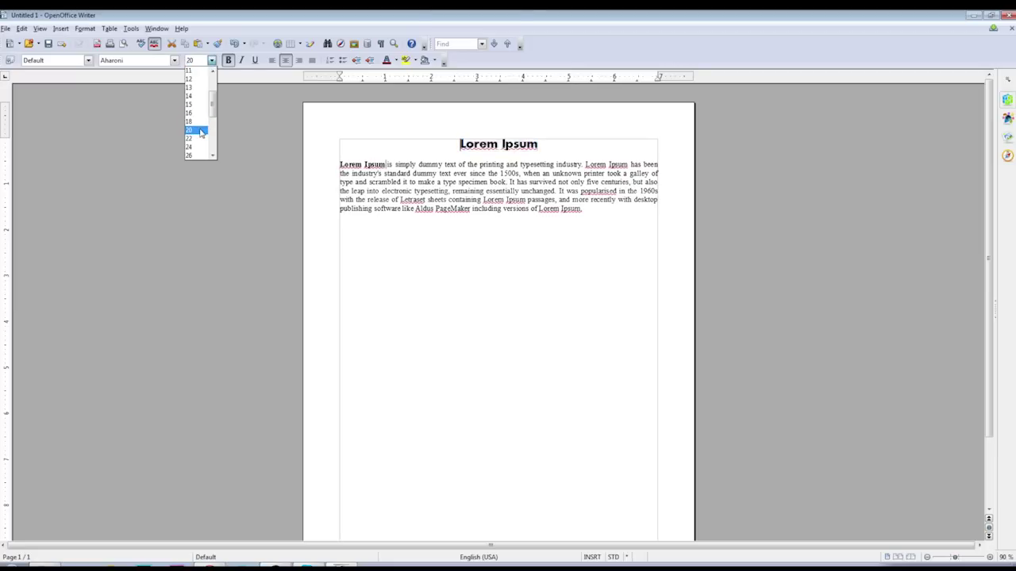
{"action": "left_click", "coordinate": [568, 142]}
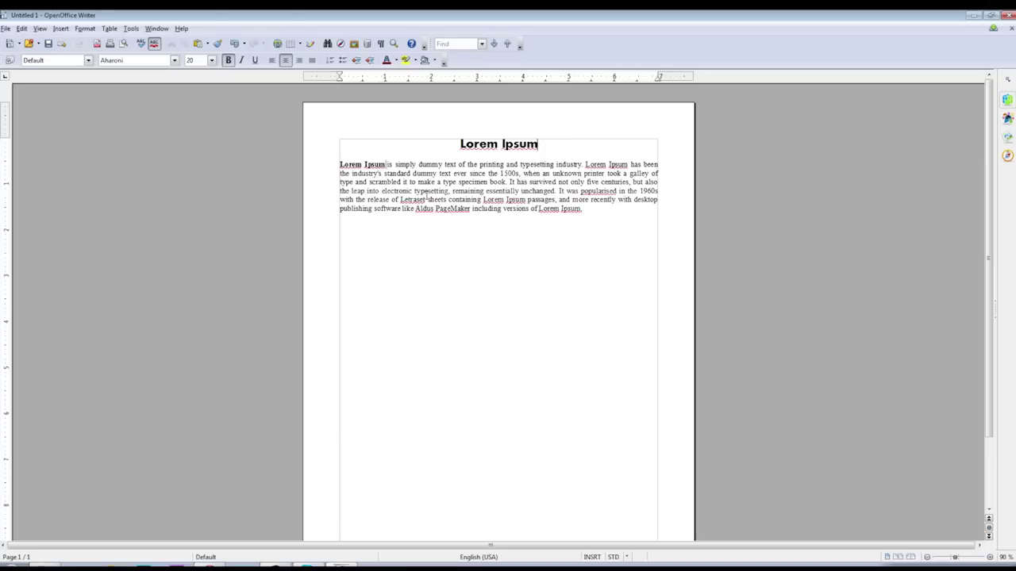
Step: Make the paragraph's first sentence bold, italic and underlined
{"action": "left_click_drag", "start_coordinate": [341, 164], "coordinate": [582, 164]}
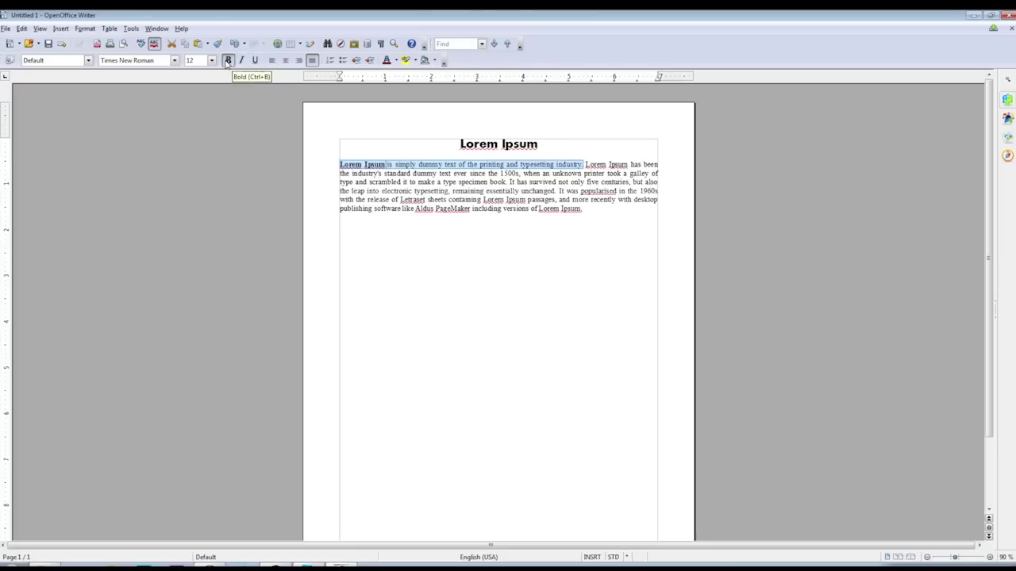
{"action": "left_click", "coordinate": [228, 61]}
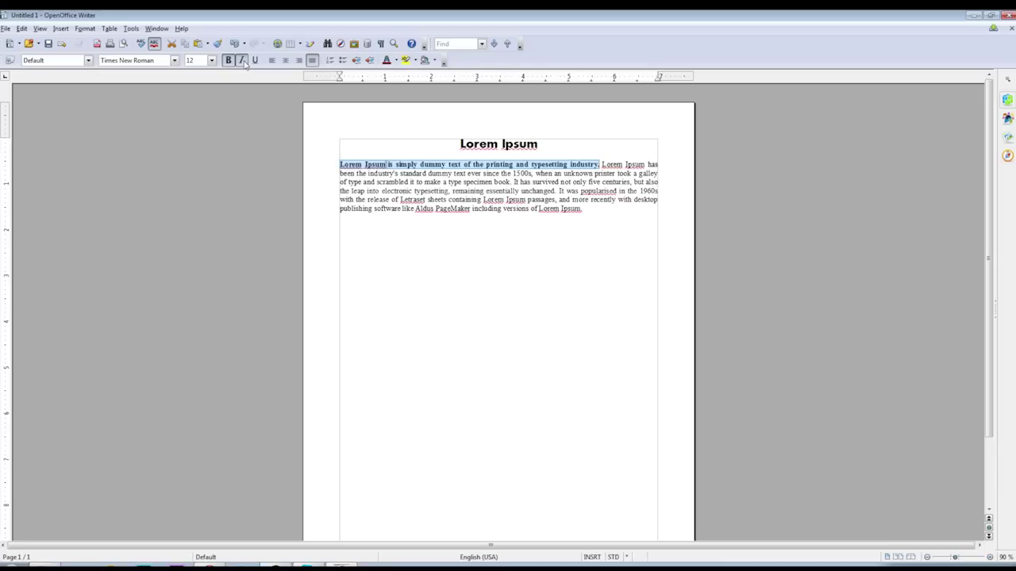
{"action": "left_click", "coordinate": [243, 61]}
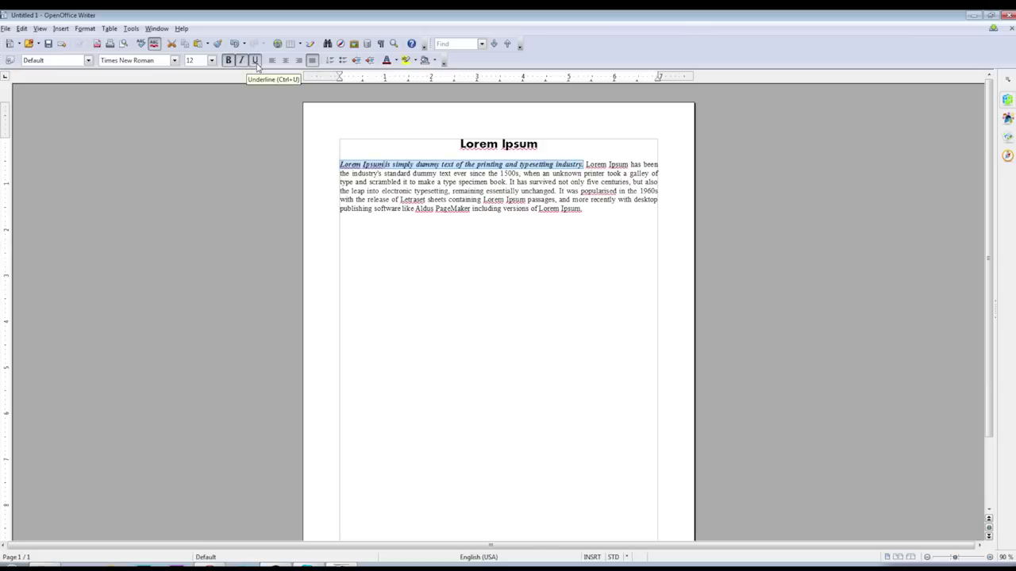
{"action": "left_click", "coordinate": [256, 66]}
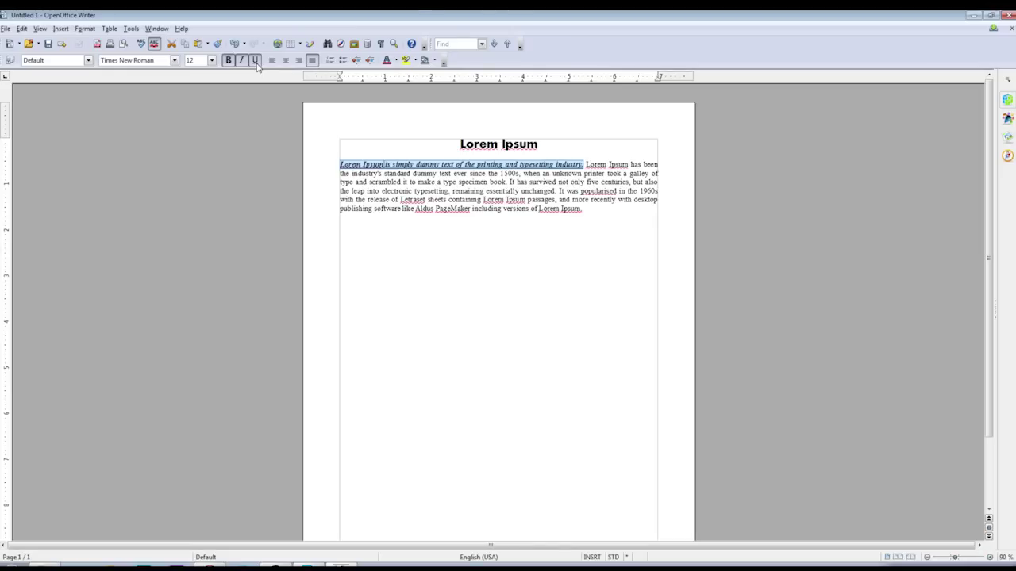
{"action": "left_click", "coordinate": [255, 61]}
Step: Italicise the word 'popularised' in the paragraph
{"action": "left_click_drag", "start_coordinate": [580, 191], "coordinate": [617, 192]}
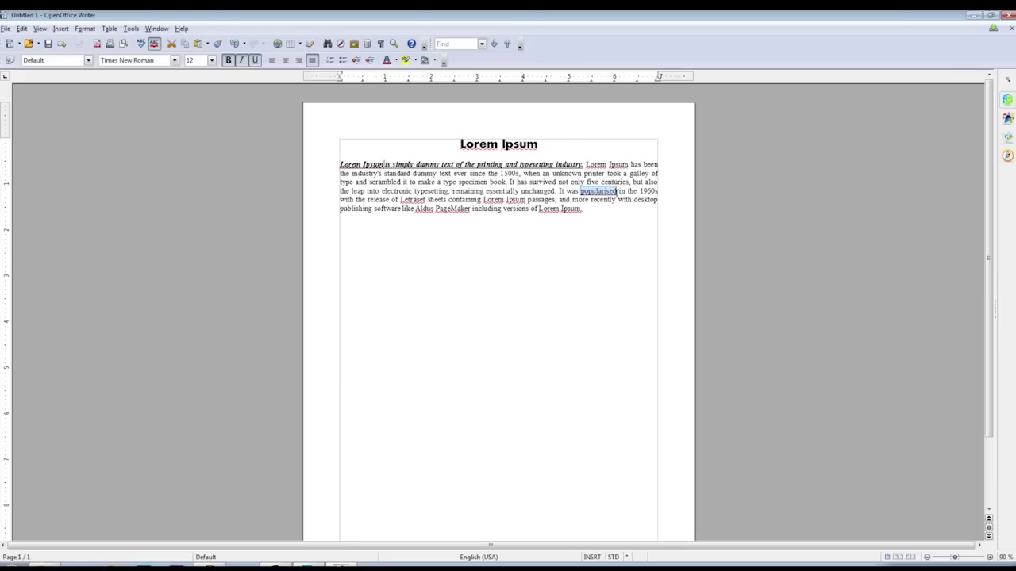
{"action": "left_click", "coordinate": [243, 61]}
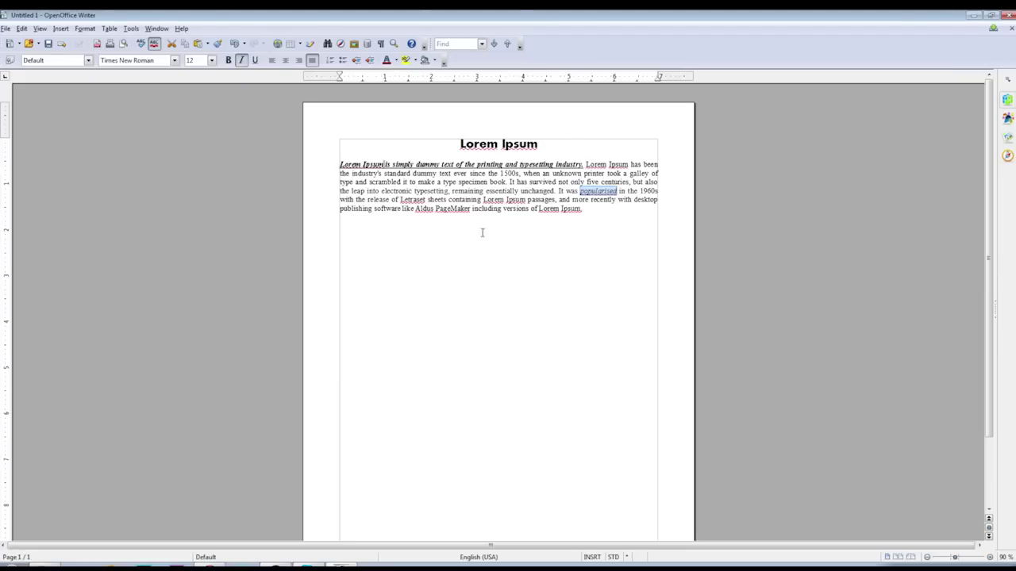
{"action": "left_click", "coordinate": [581, 210]}
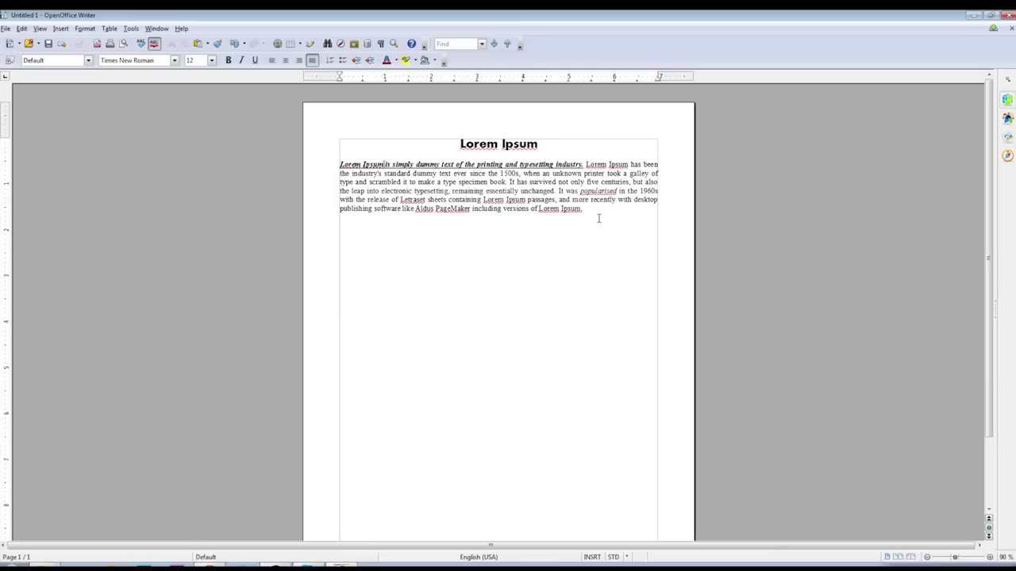
Step: Align the body paragraph left, then centred, and finally right-aligned
{"action": "left_click_drag", "start_coordinate": [339, 166], "coordinate": [600, 211]}
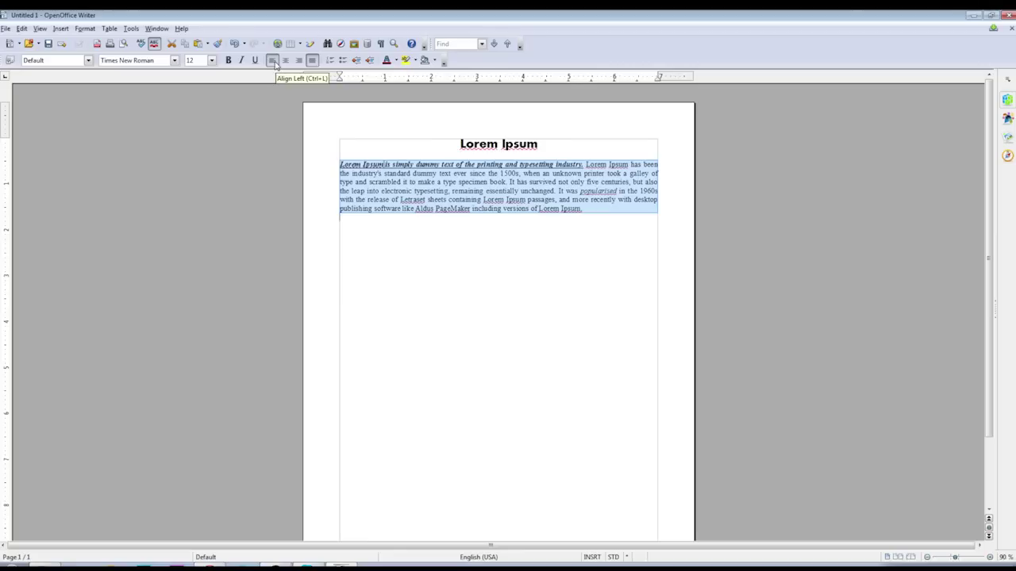
{"action": "left_click", "coordinate": [273, 61]}
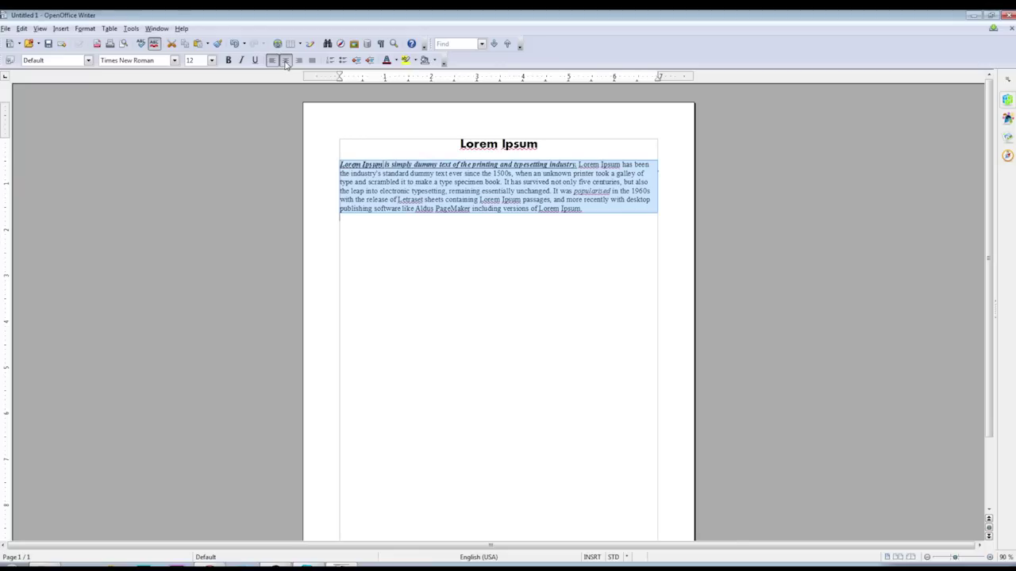
{"action": "left_click", "coordinate": [285, 62]}
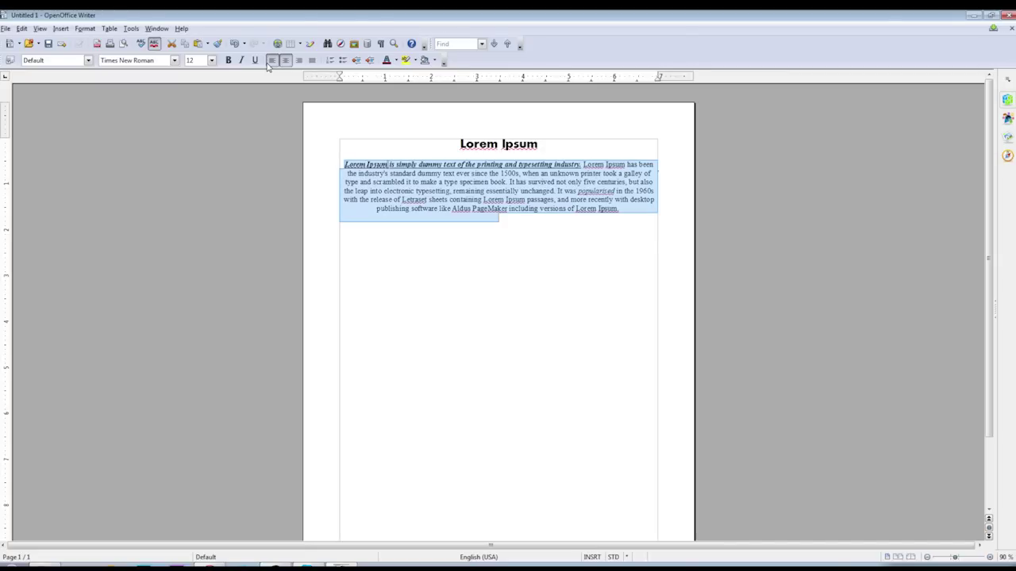
{"action": "left_click", "coordinate": [299, 61]}
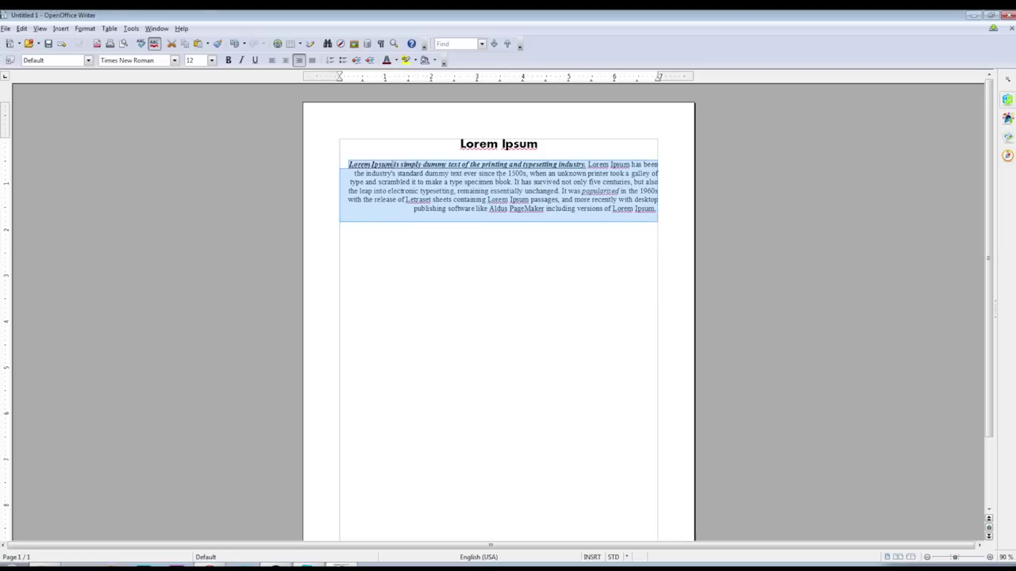
{"action": "left_click", "coordinate": [487, 209]}
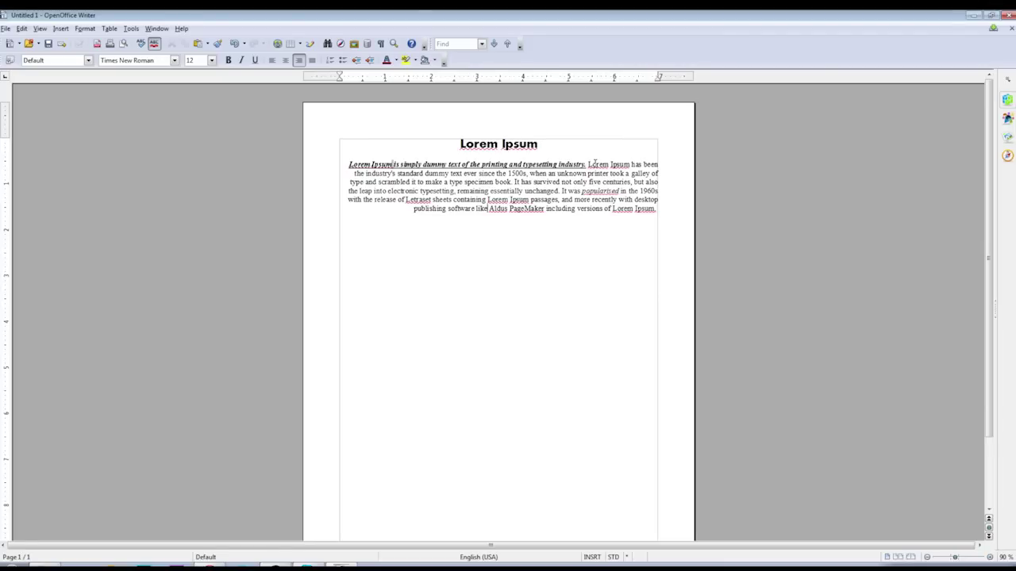
{"action": "right_click", "coordinate": [595, 164]}
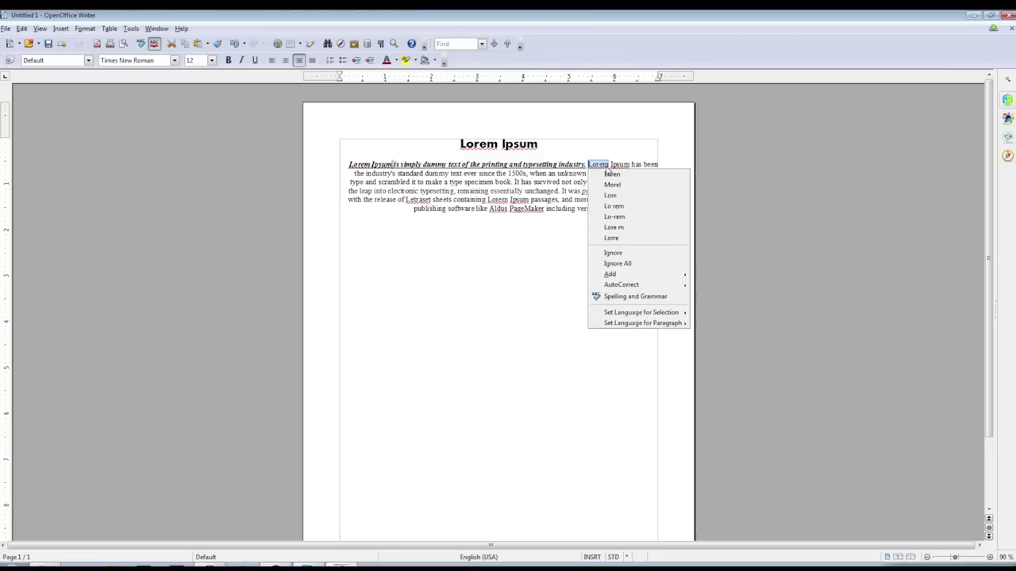
{"action": "left_click", "coordinate": [634, 296]}
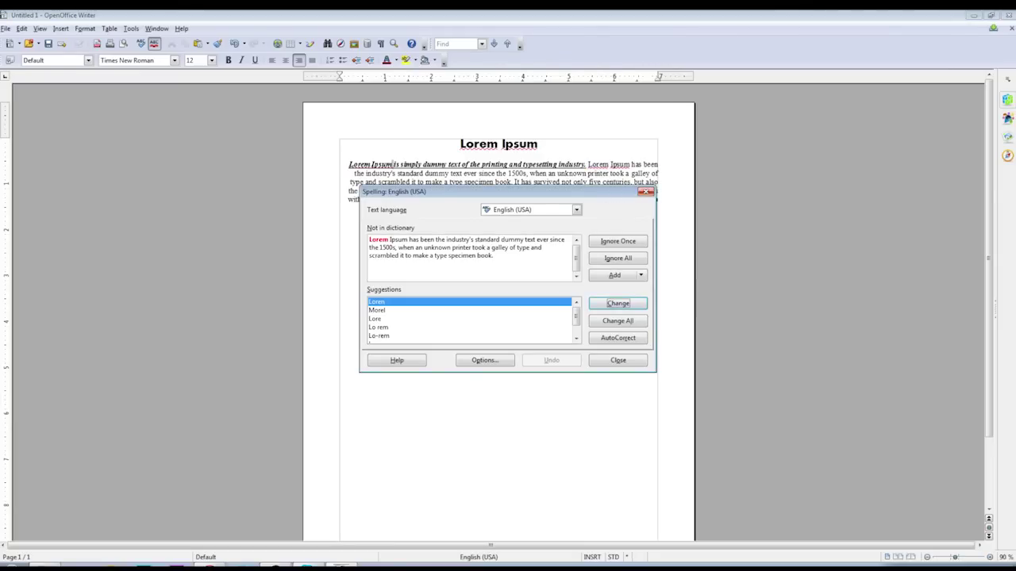
{"action": "left_click", "coordinate": [647, 191]}
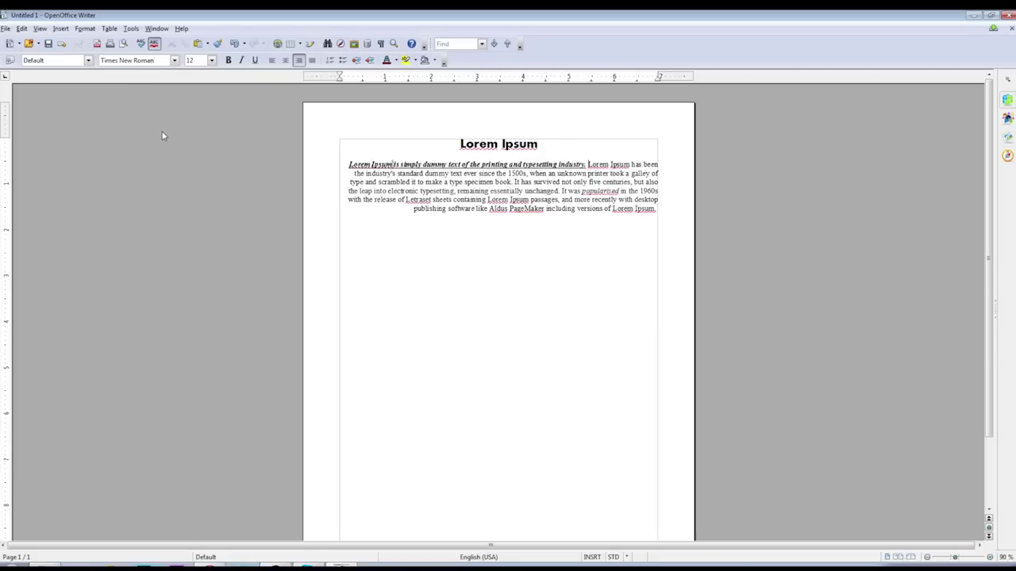
Step: Spell-check the paragraph, ignoring Lorem and Ipsum and correcting 'popularised' to 'popularized', then close it
{"action": "key", "text": "F7"}
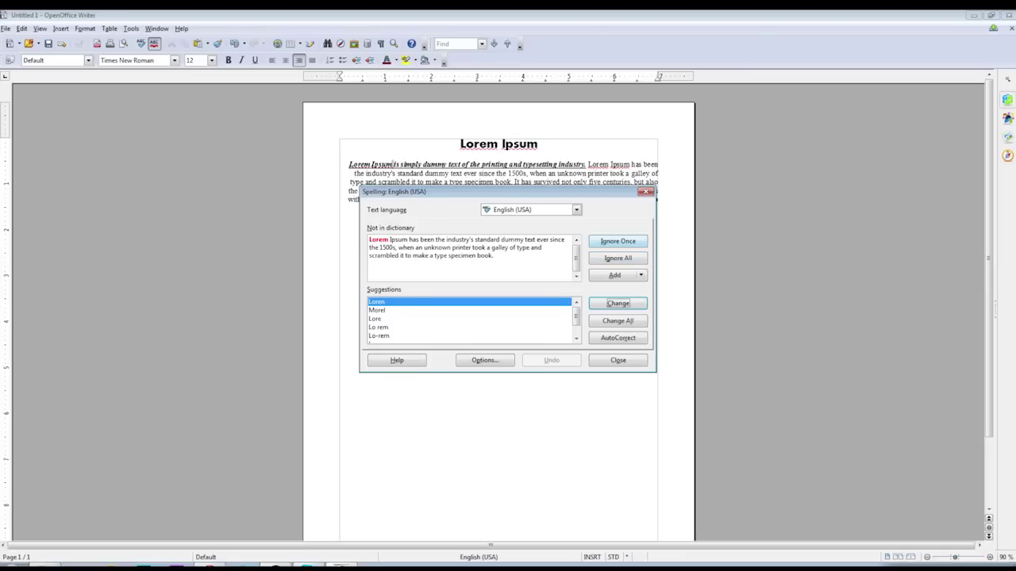
{"action": "left_click", "coordinate": [617, 240]}
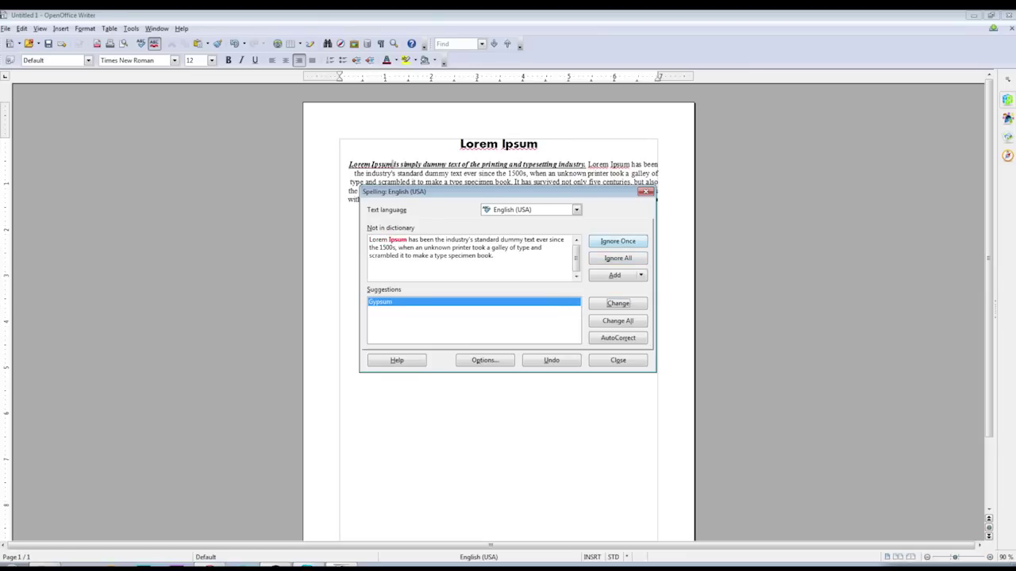
{"action": "left_click", "coordinate": [618, 258]}
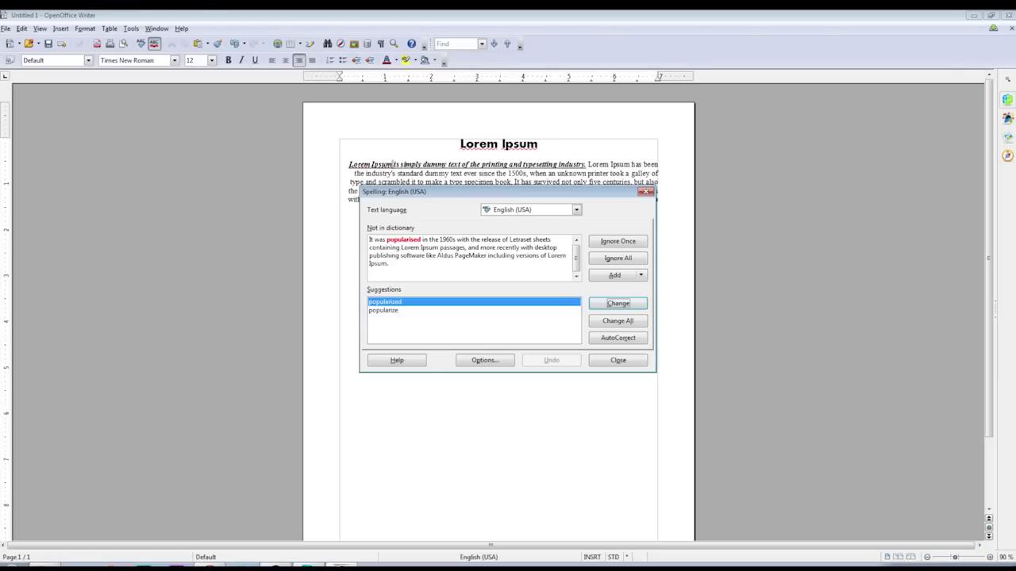
{"action": "left_click", "coordinate": [384, 310]}
{"action": "left_click", "coordinate": [384, 301]}
{"action": "left_click", "coordinate": [617, 303]}
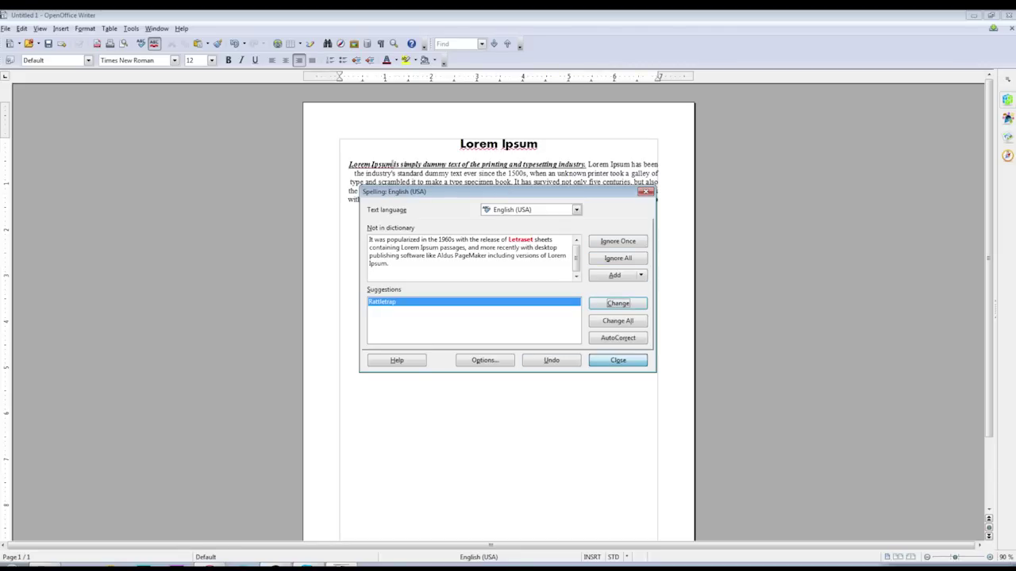
{"action": "left_click", "coordinate": [606, 359]}
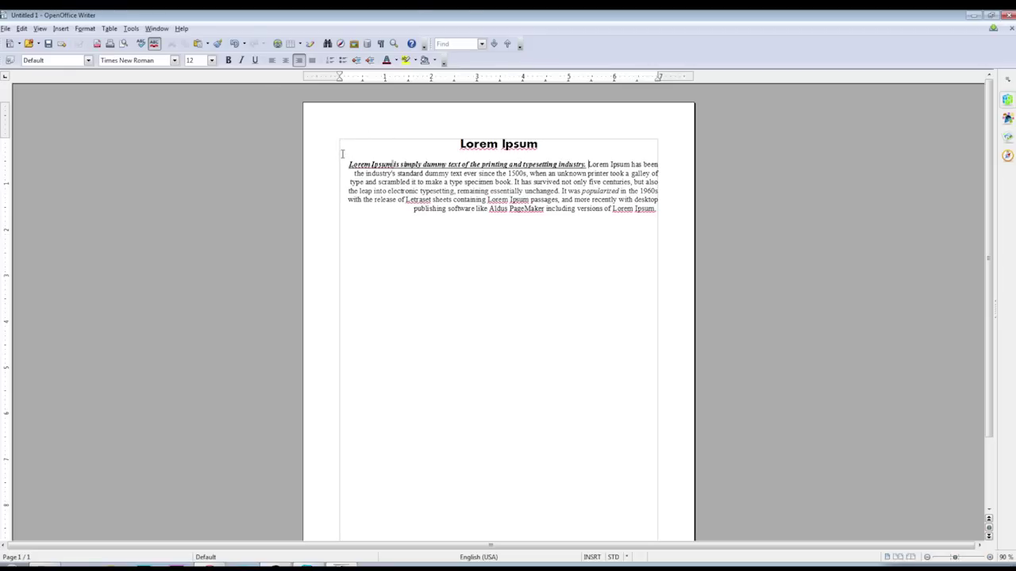
Step: Start a left-aligned numbered list below the paragraph: Lol, Moose, Monkey, Cow, Chicken
{"action": "left_click_drag", "start_coordinate": [342, 153], "coordinate": [656, 212]}
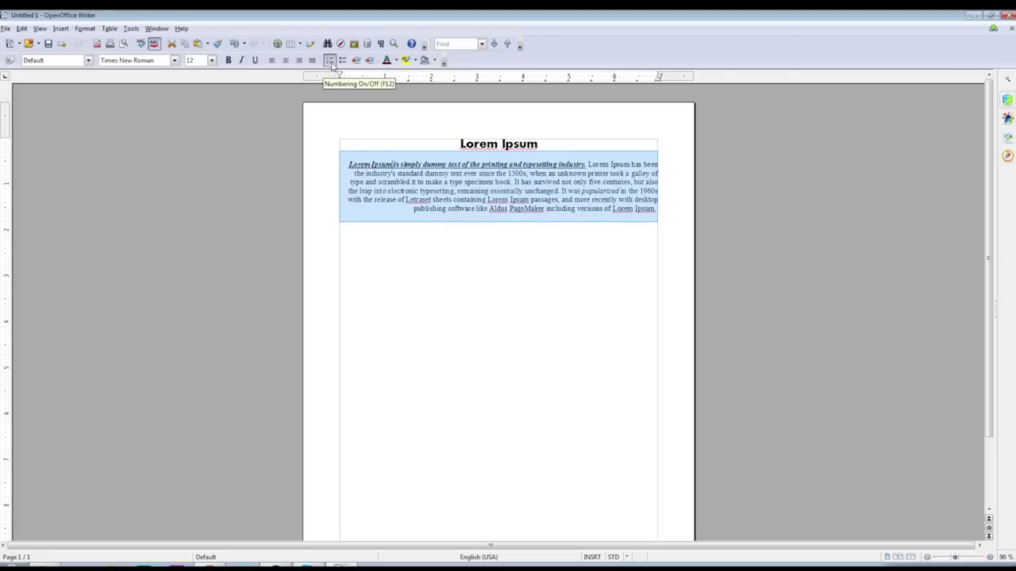
{"action": "left_click", "coordinate": [660, 215]}
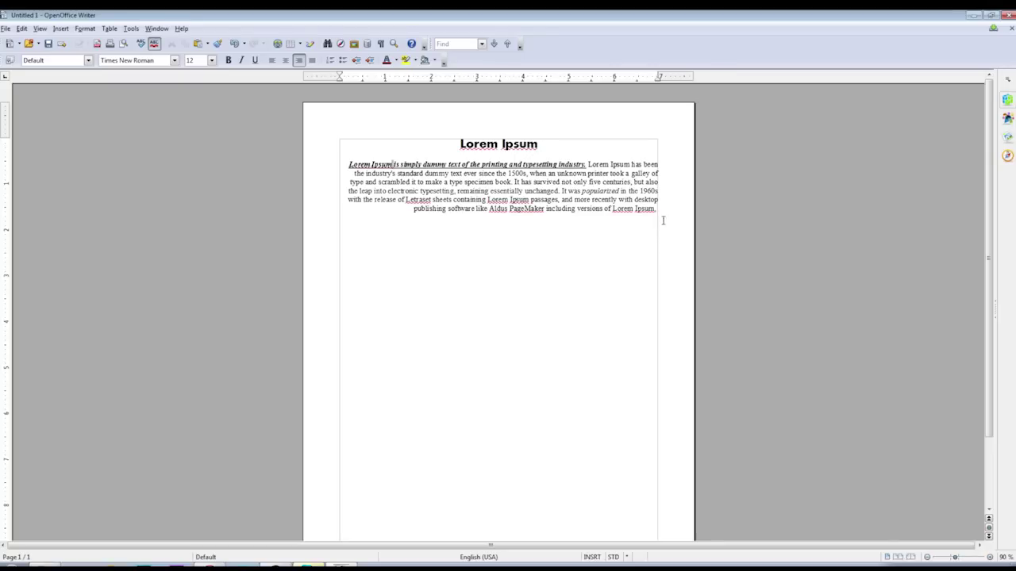
{"action": "left_click", "coordinate": [274, 62]}
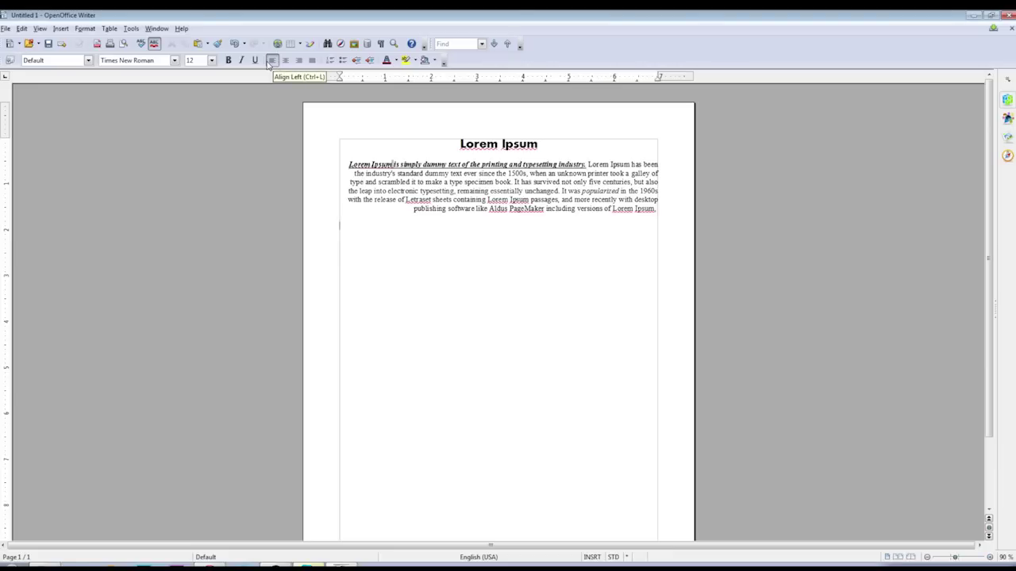
{"action": "left_click", "coordinate": [330, 62]}
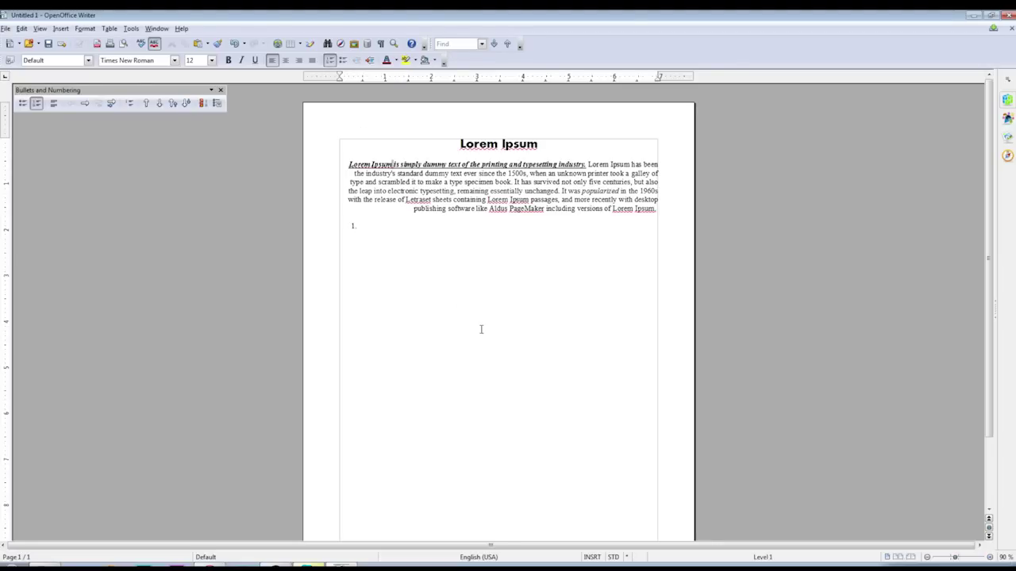
{"action": "type", "text": "Lol Moose"}
{"action": "key", "text": "Return"}
{"action": "type", "text": "Monkey"}
{"action": "key", "text": "Return"}
{"action": "type", "text": "Cow"}
{"action": "key", "text": "Return"}
{"action": "type", "text": "Chicken"}
Step: Indent Monkey as a sub-item under Moose and end the numbered list
{"action": "left_click_drag", "start_coordinate": [389, 243], "coordinate": [362, 244]}
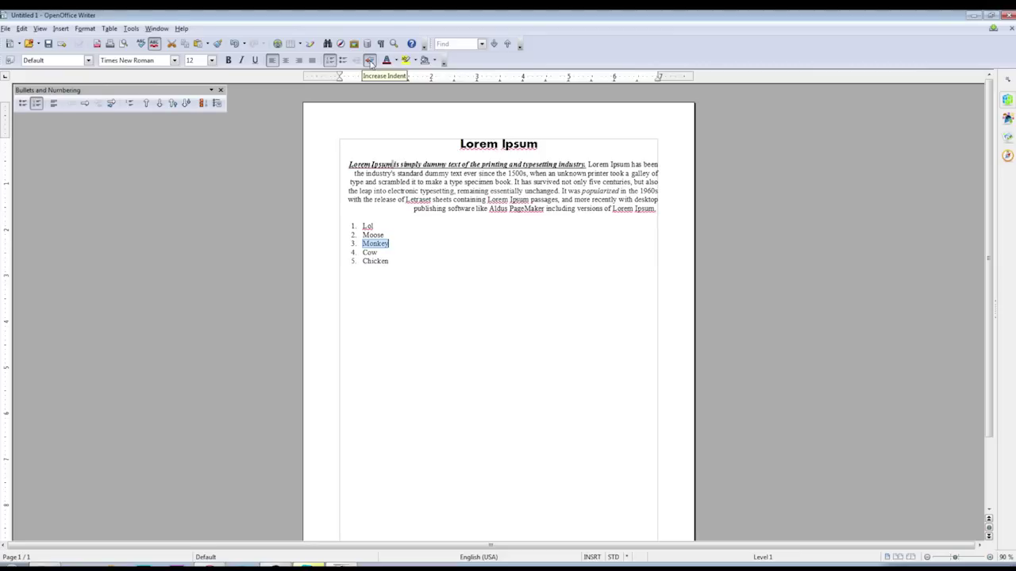
{"action": "left_click", "coordinate": [369, 62]}
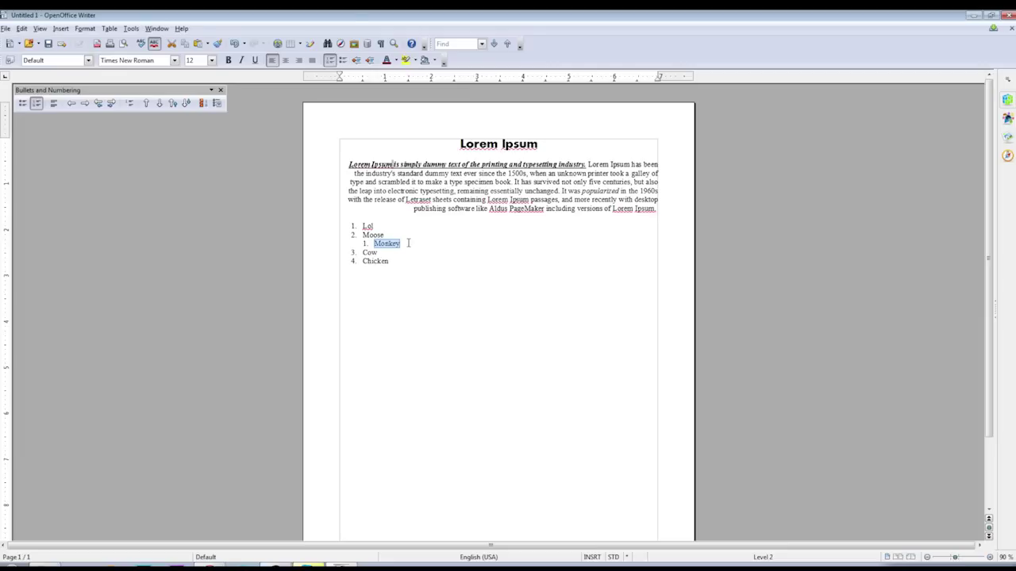
{"action": "left_click", "coordinate": [415, 278]}
{"action": "key", "text": "Return"}
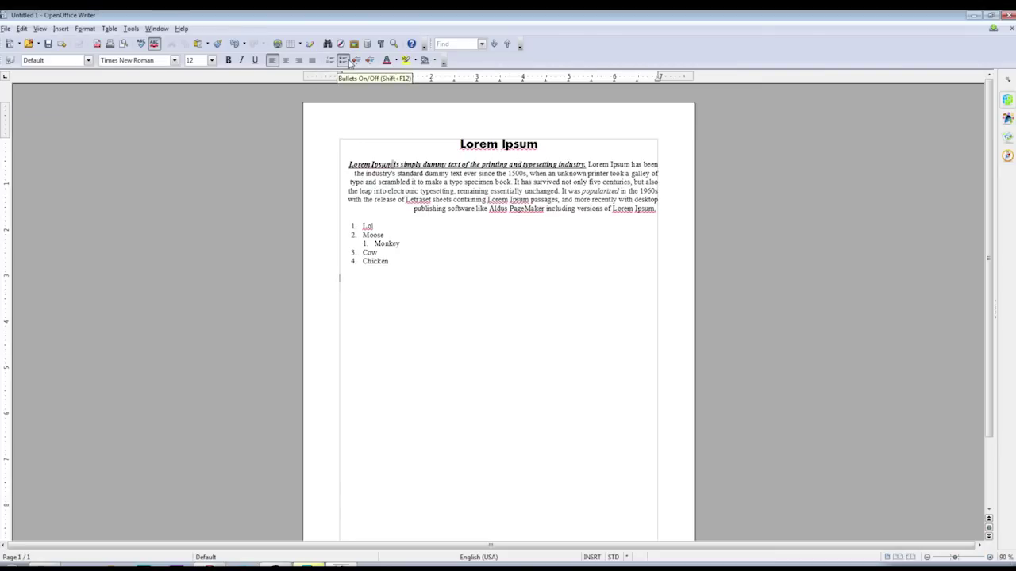
Step: Start a bulleted list with the items Pop, Fries and Hamburger
{"action": "left_click", "coordinate": [350, 64]}
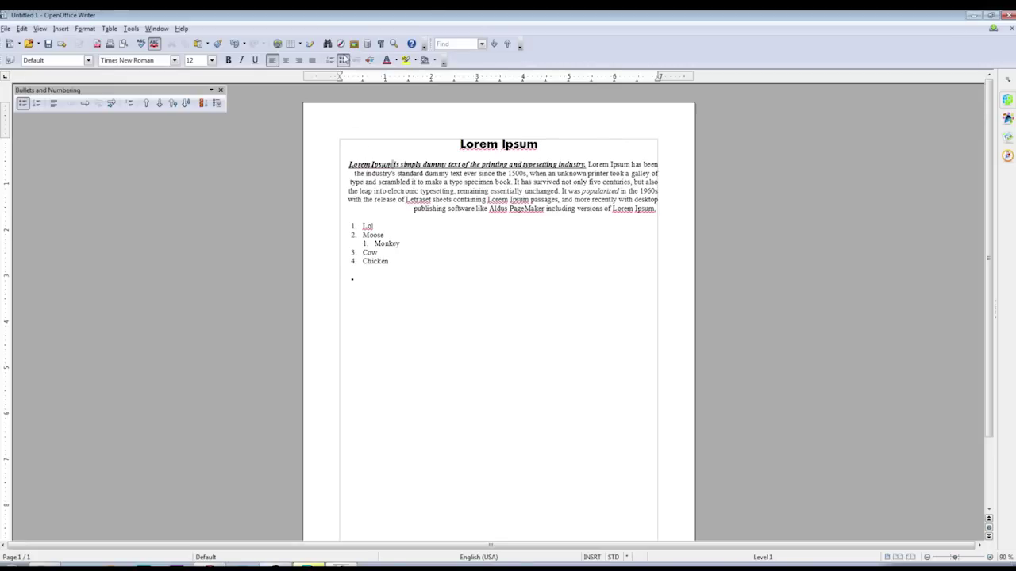
{"action": "type", "text": "Po"}
{"action": "key", "text": "Return"}
{"action": "key", "text": "BackSpace"}
{"action": "key", "text": "BackSpace"}
{"action": "key", "text": "BackSpace"}
{"action": "key", "text": "BackSpace"}
{"action": "key", "text": "BackSpace"}
{"action": "key", "text": "BackSpace"}
{"action": "key", "text": "BackSpace"}
{"action": "key", "text": "BackSpace"}
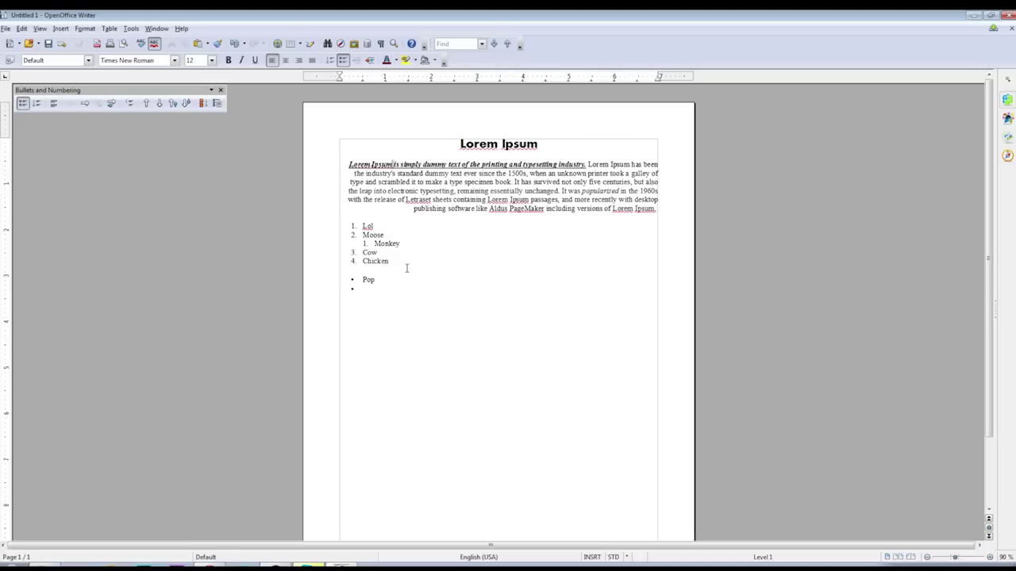
{"action": "type", "text": "Fries Hamburger"}
{"action": "key", "text": "Return"}
Step: Indent Fries to a sub-bullet, then return it to the first bullet level
{"action": "left_click_drag", "start_coordinate": [395, 289], "coordinate": [361, 289]}
{"action": "left_click", "coordinate": [369, 61]}
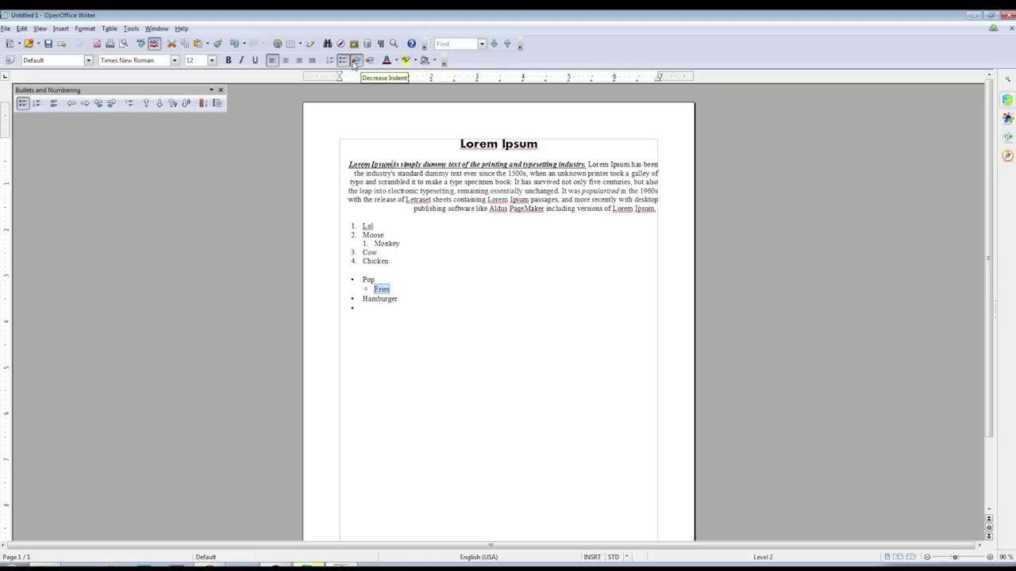
{"action": "left_click", "coordinate": [355, 62]}
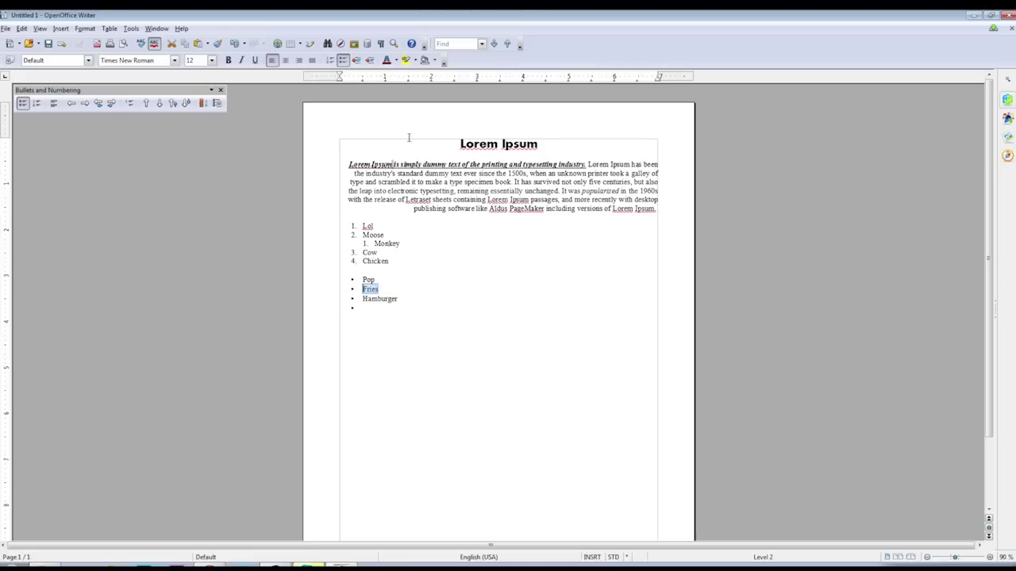
{"action": "left_click", "coordinate": [463, 299]}
{"action": "key", "text": "ctrl+a"}
{"action": "left_click", "coordinate": [458, 215]}
Step: Add the Default header to the top of the page
{"action": "key", "text": "ctrl+a"}
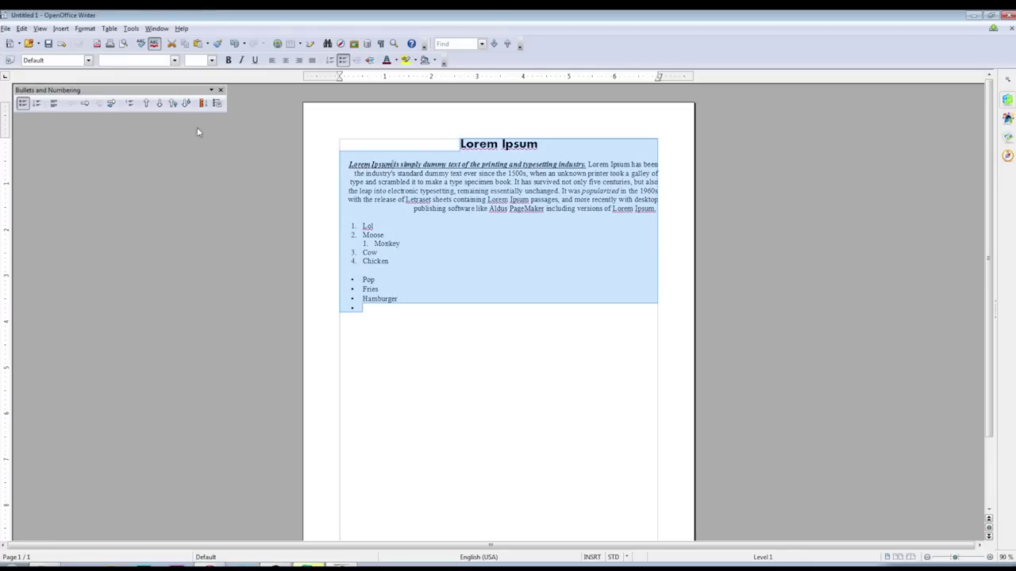
{"action": "left_click", "coordinate": [448, 143]}
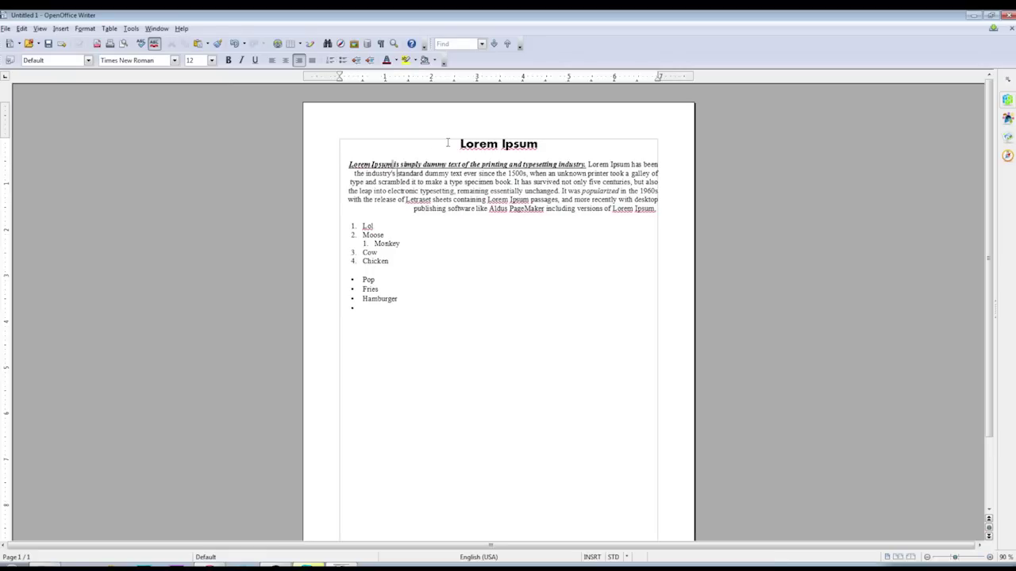
{"action": "left_click", "coordinate": [61, 29]}
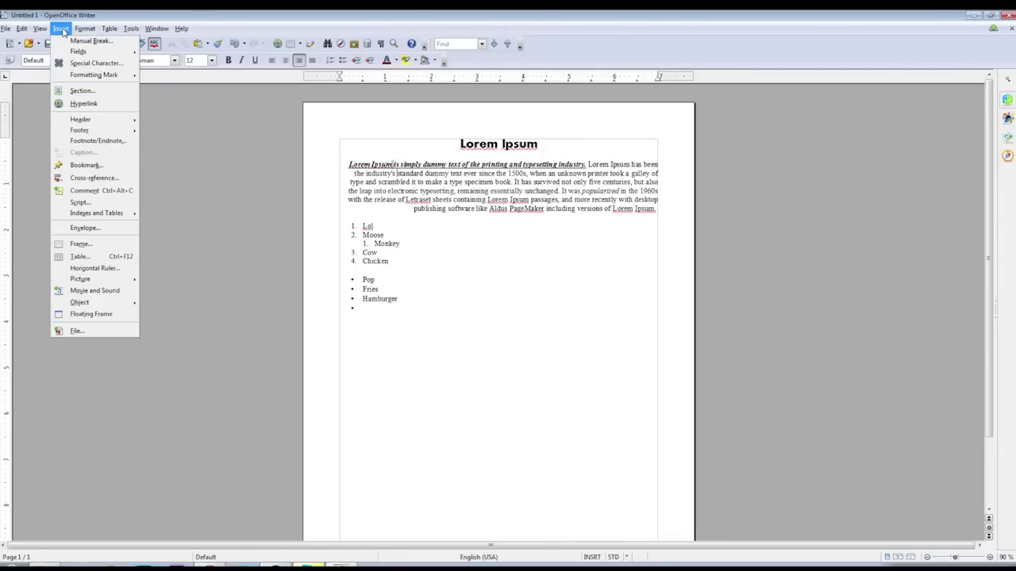
{"action": "mouse_move", "coordinate": [90, 120]}
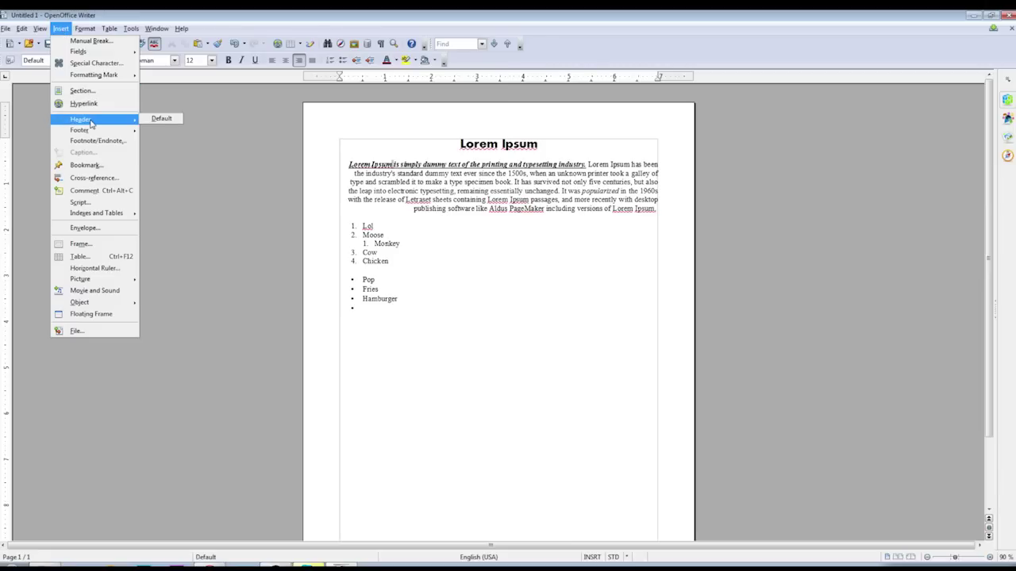
{"action": "left_click", "coordinate": [154, 119]}
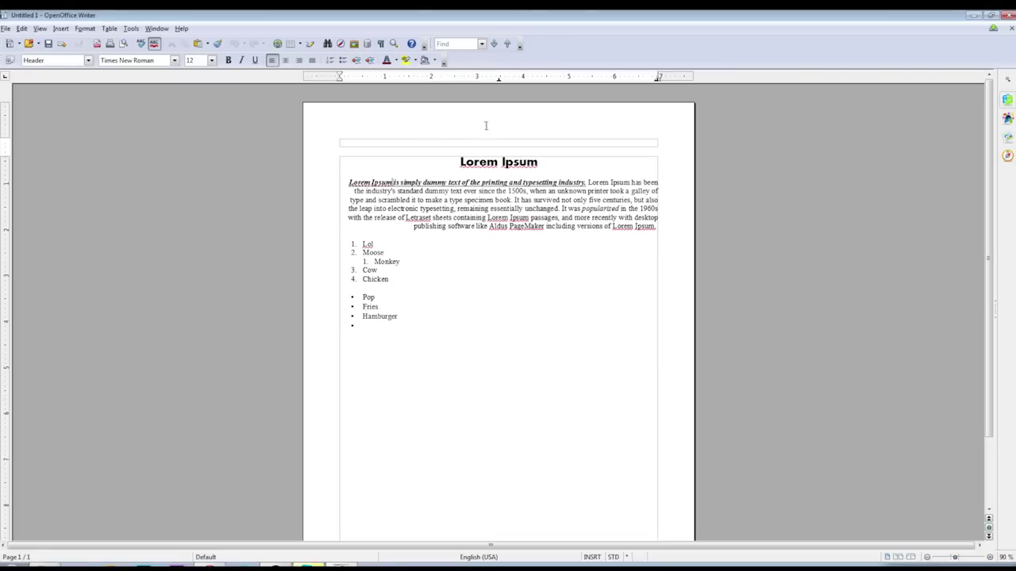
{"action": "scroll", "coordinate": [430, 187], "scroll_direction": "down", "scroll_amount": 2}
{"action": "scroll", "coordinate": [524, 420], "scroll_direction": "up", "scroll_amount": 2}
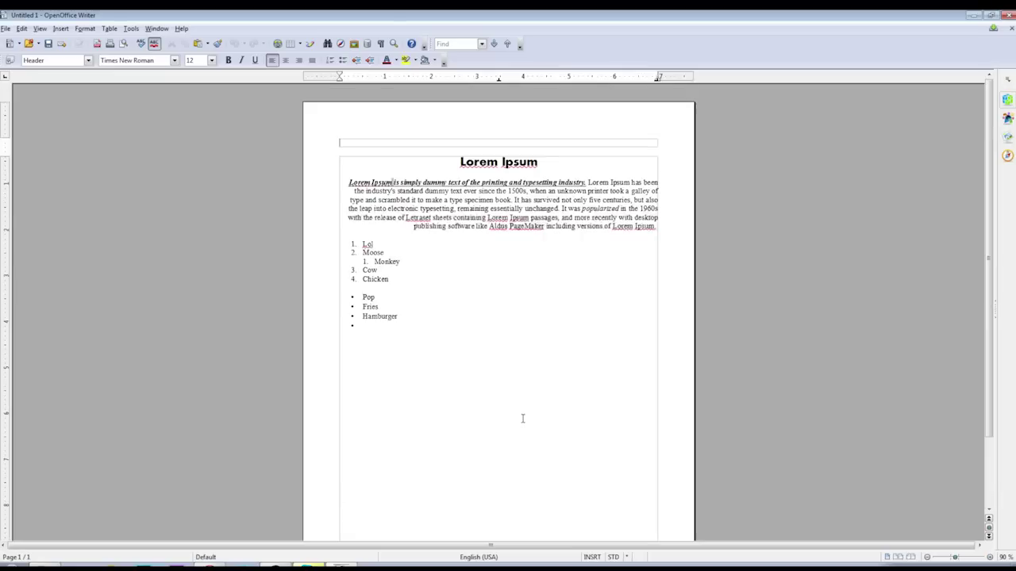
{"action": "scroll", "coordinate": [431, 325], "scroll_direction": "down", "scroll_amount": 2}
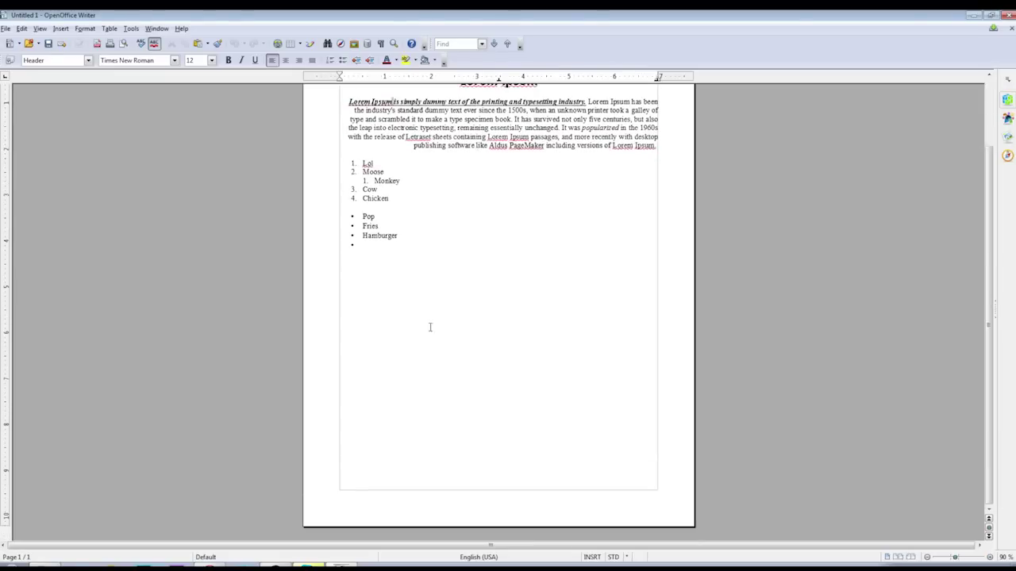
{"action": "scroll", "coordinate": [601, 431], "scroll_direction": "up", "scroll_amount": 2}
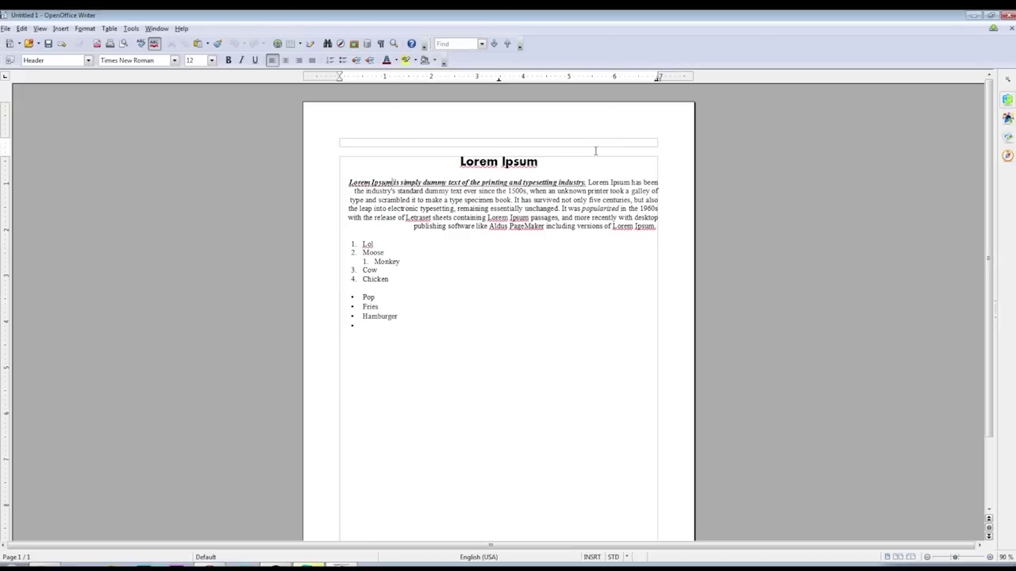
Step: Insert a Page Number field into the header, showing 1
{"action": "left_click", "coordinate": [61, 29]}
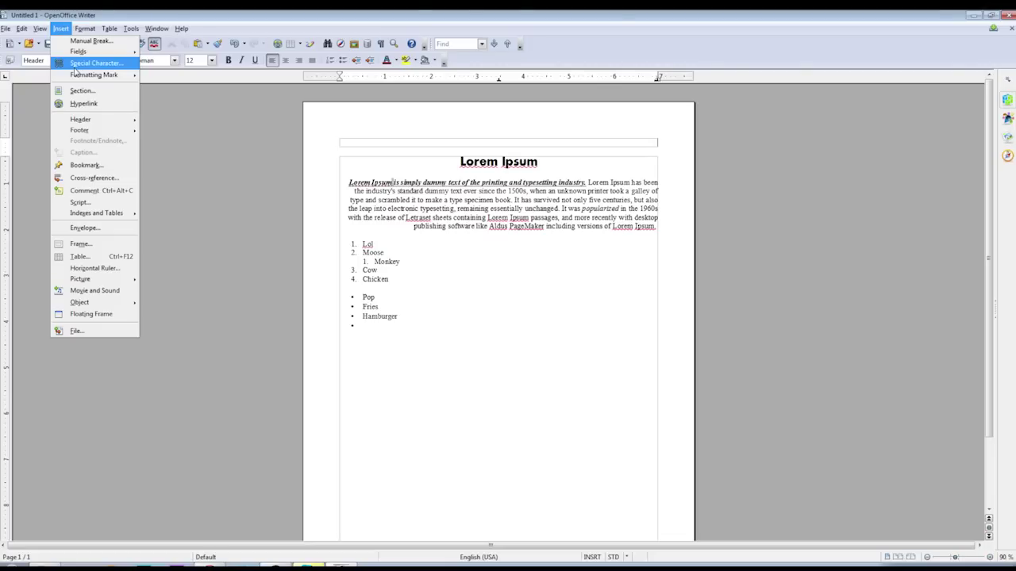
{"action": "mouse_move", "coordinate": [92, 53]}
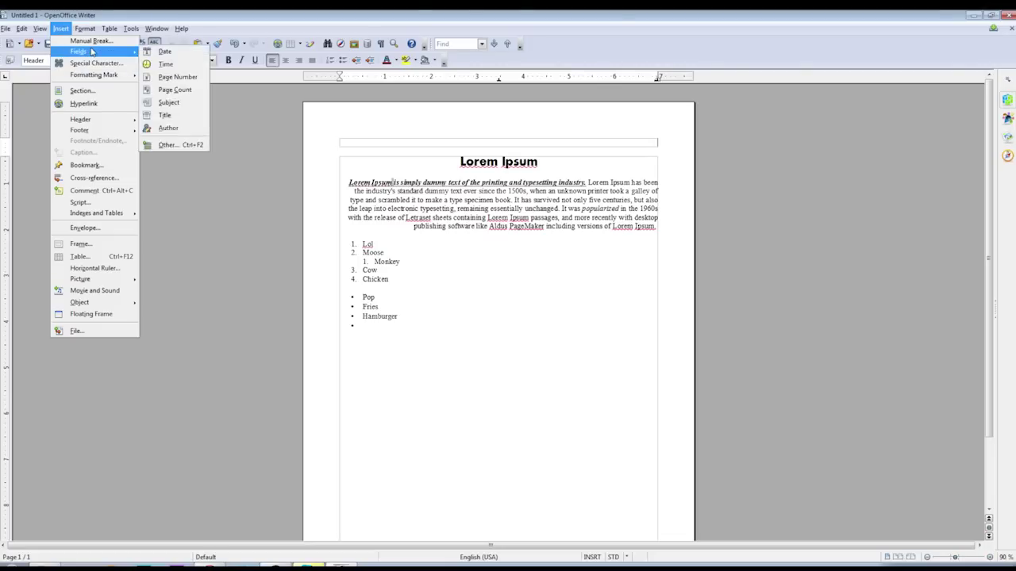
{"action": "left_click", "coordinate": [169, 81]}
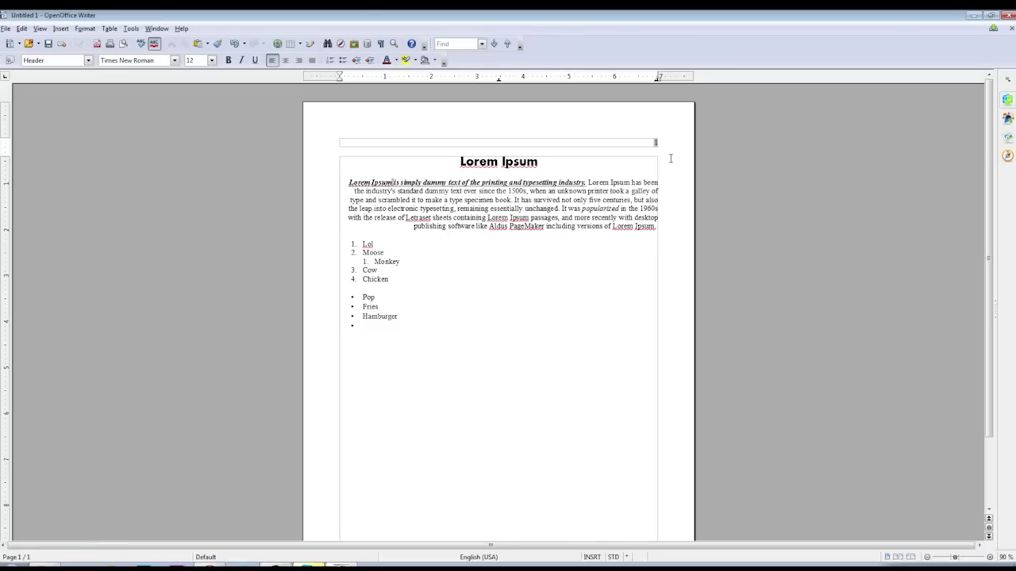
Step: Delete the empty last bullet and insert a page break, creating page 2 numbered 2
{"action": "left_click", "coordinate": [568, 435]}
{"action": "key", "text": "BackSpace"}
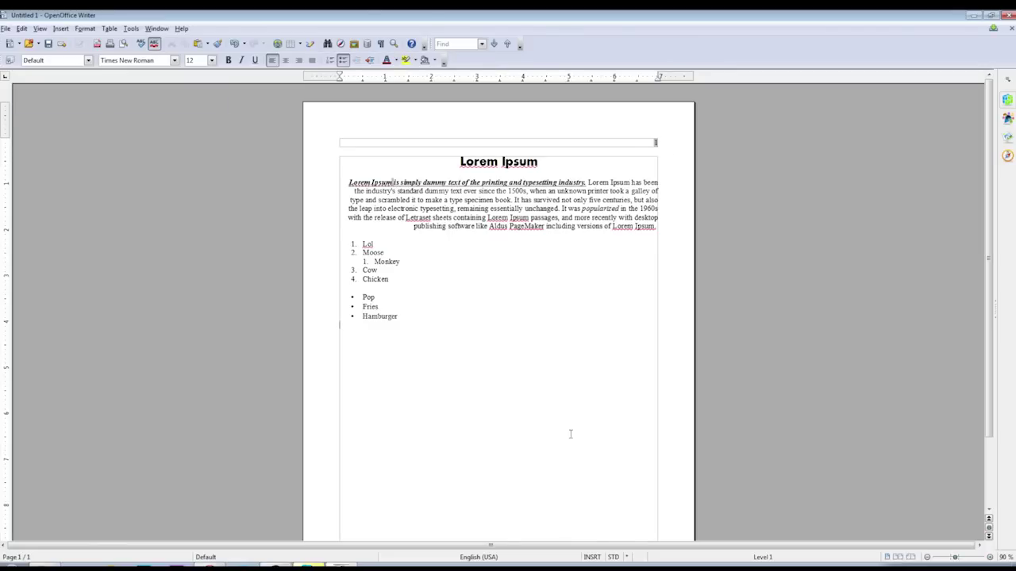
{"action": "scroll", "coordinate": [570, 434], "scroll_direction": "down", "scroll_amount": 2}
{"action": "key", "text": "ctrl+Return"}
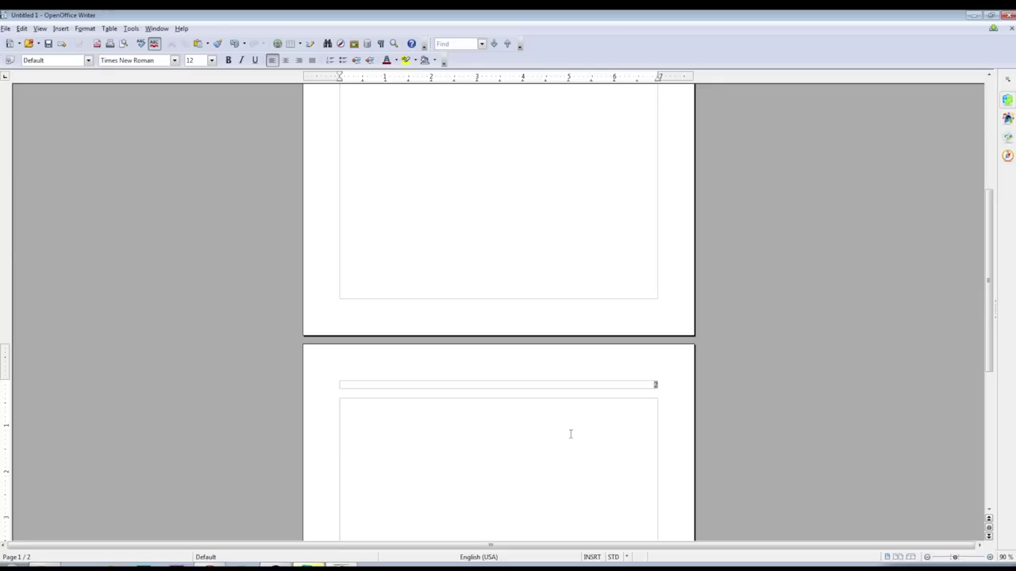
{"action": "scroll", "coordinate": [561, 442], "scroll_direction": "down", "scroll_amount": 1}
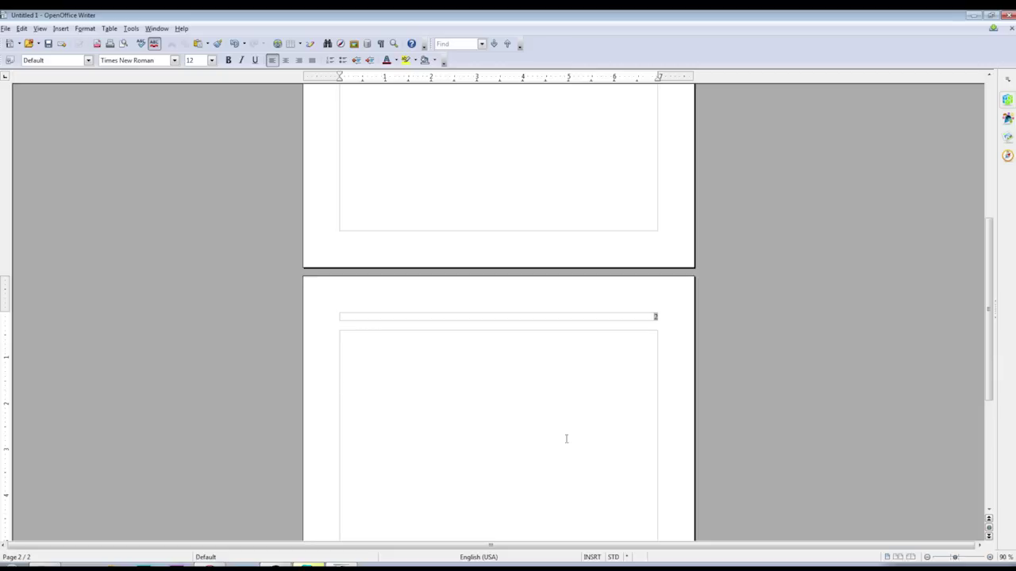
{"action": "scroll", "coordinate": [627, 119], "scroll_direction": "up", "scroll_amount": 3}
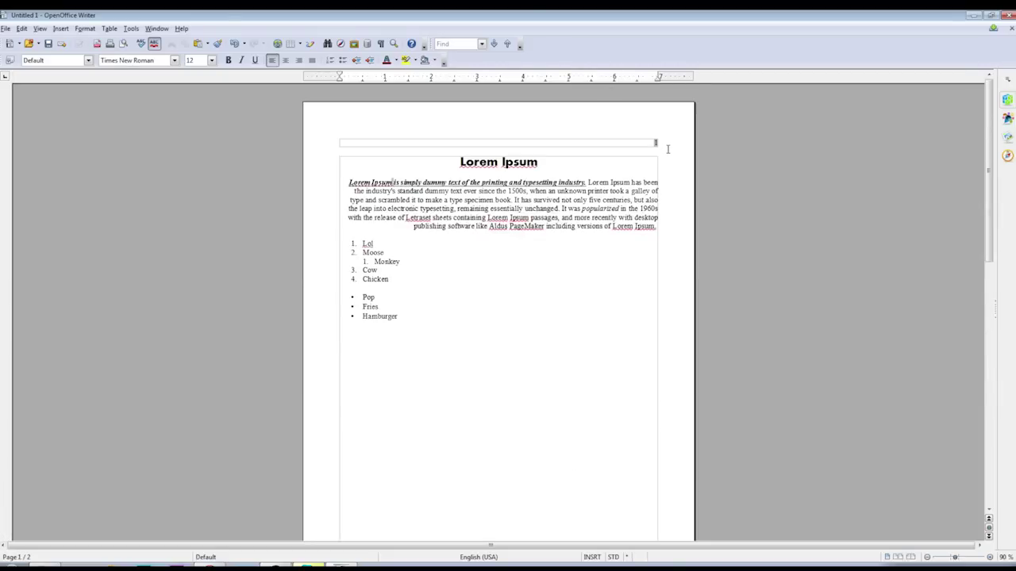
{"action": "scroll", "coordinate": [667, 150], "scroll_direction": "down", "scroll_amount": 5}
{"action": "scroll", "coordinate": [683, 318], "scroll_direction": "down", "scroll_amount": 1}
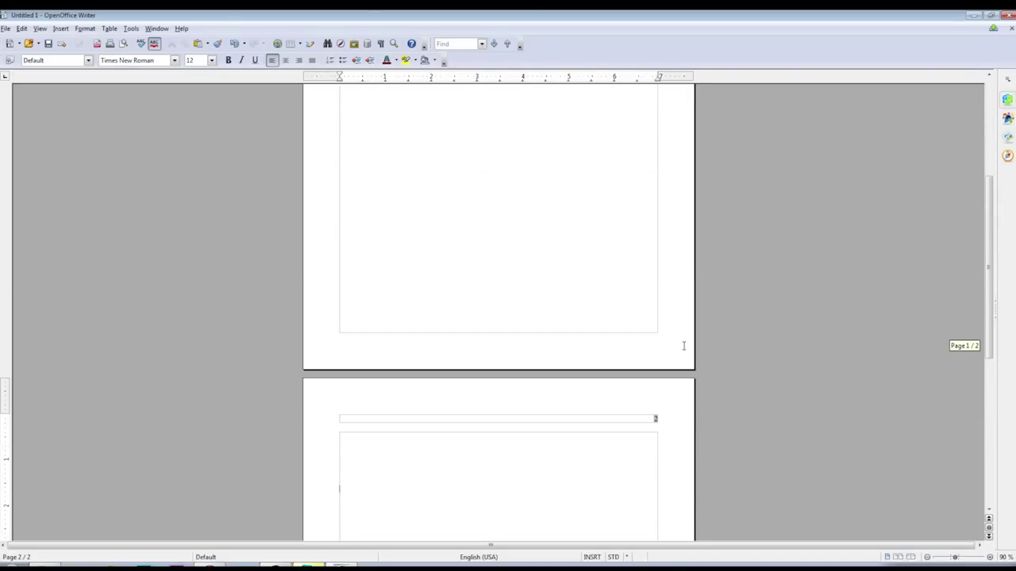